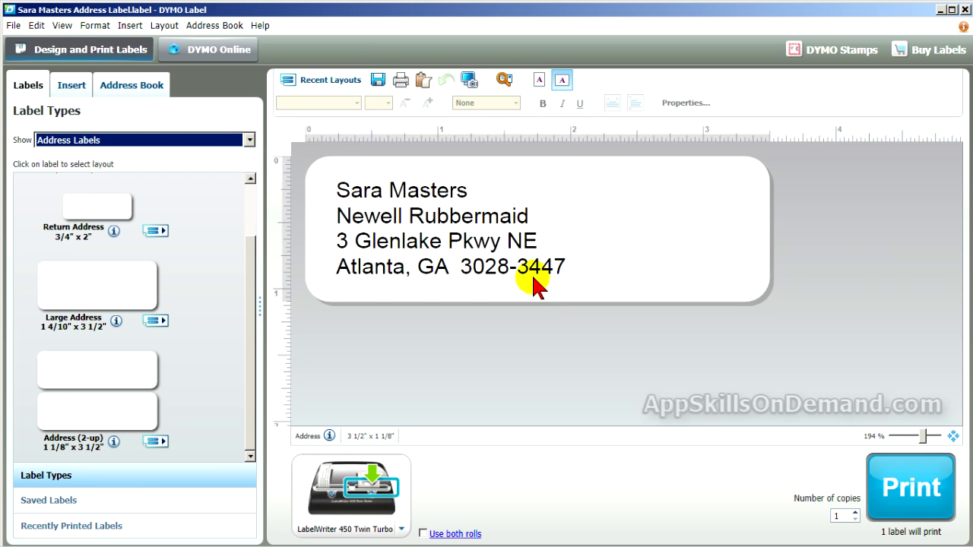
Start a blank Medium 1 1/4" x 2 1/4" label from the Multipurpose Labels list
{"action": "left_click", "coordinate": [248, 140]}
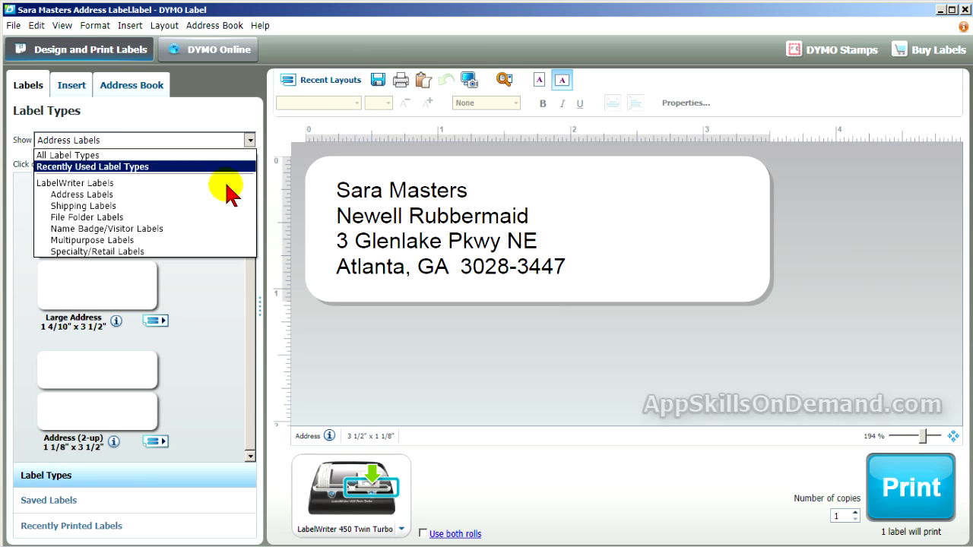
{"action": "left_click", "coordinate": [190, 240]}
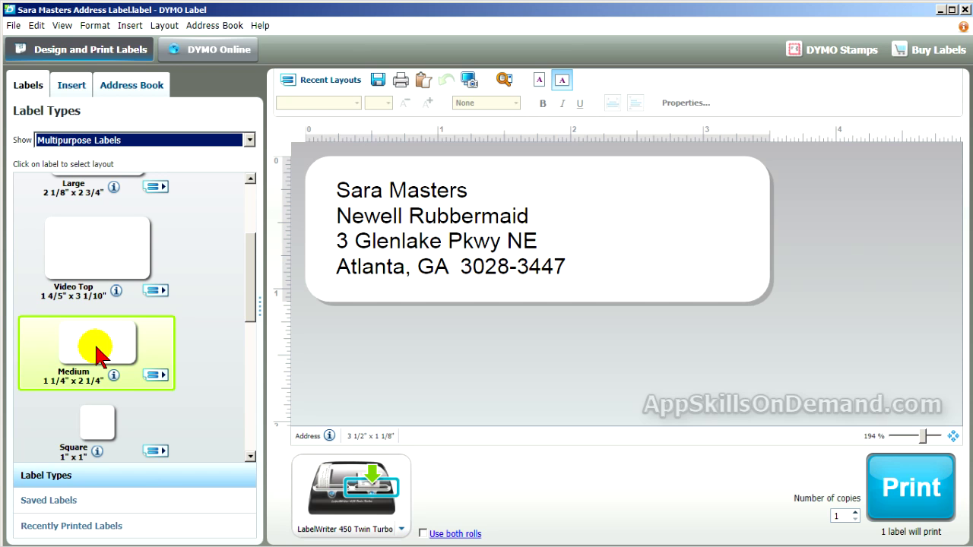
{"action": "left_click", "coordinate": [155, 374]}
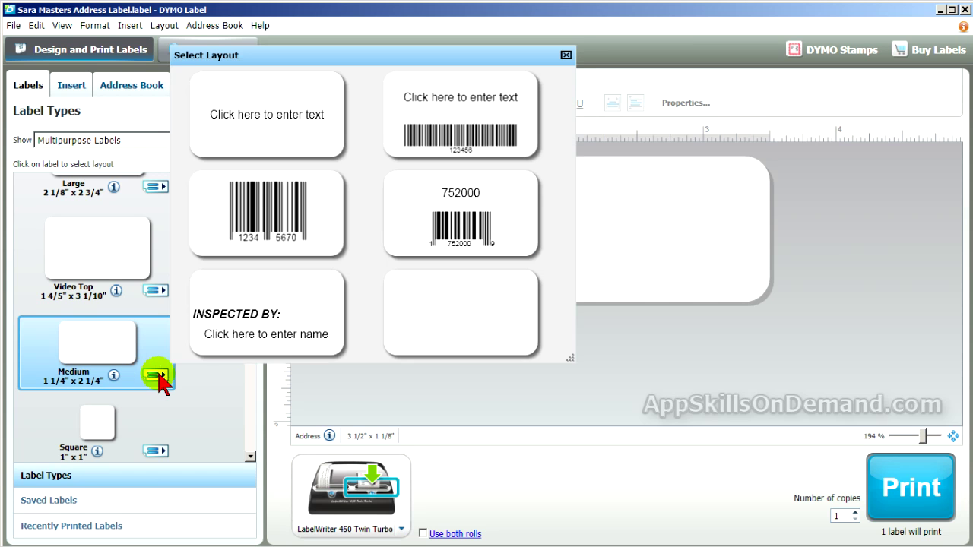
{"action": "left_click", "coordinate": [437, 326]}
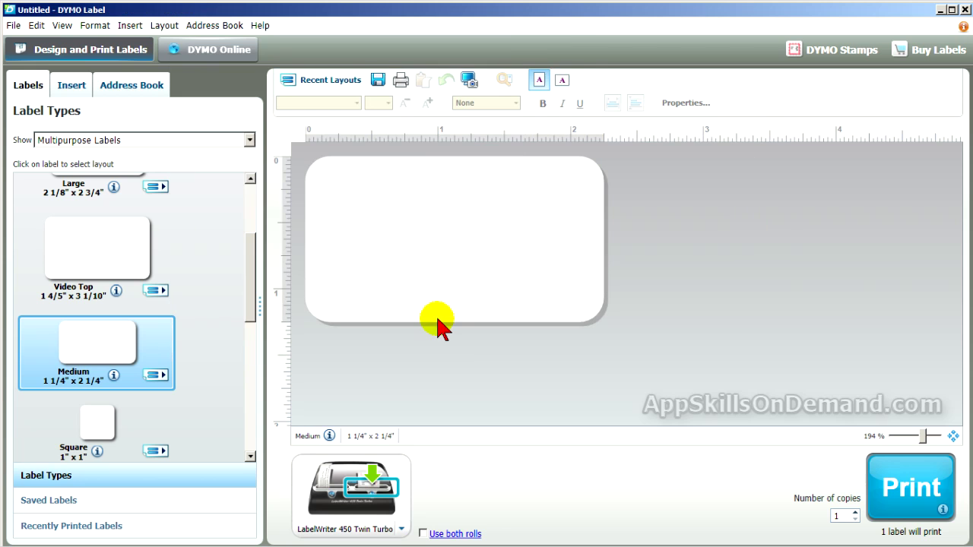
Add a text box at the top of the label and widen it across the label
{"action": "left_click", "coordinate": [72, 85]}
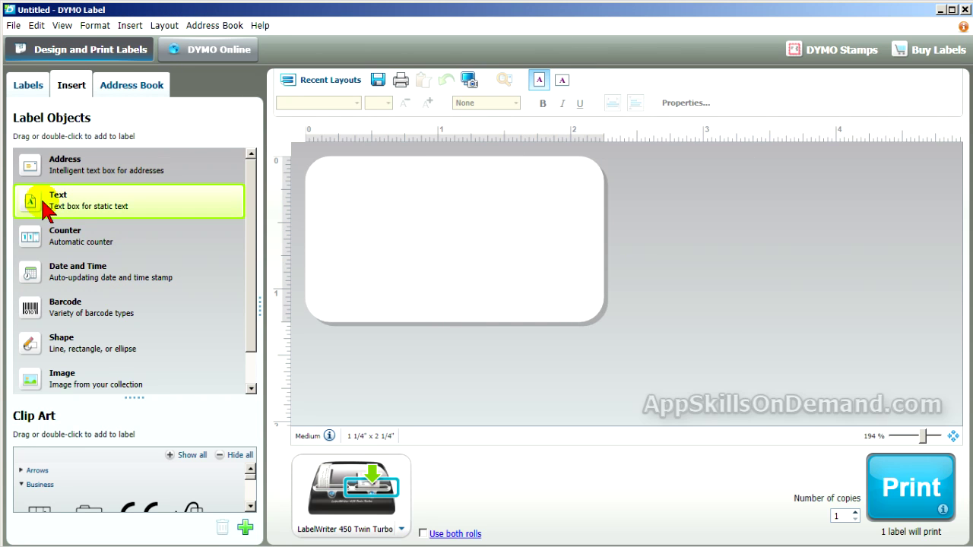
{"action": "left_click_drag", "start_coordinate": [42, 201], "coordinate": [331, 176]}
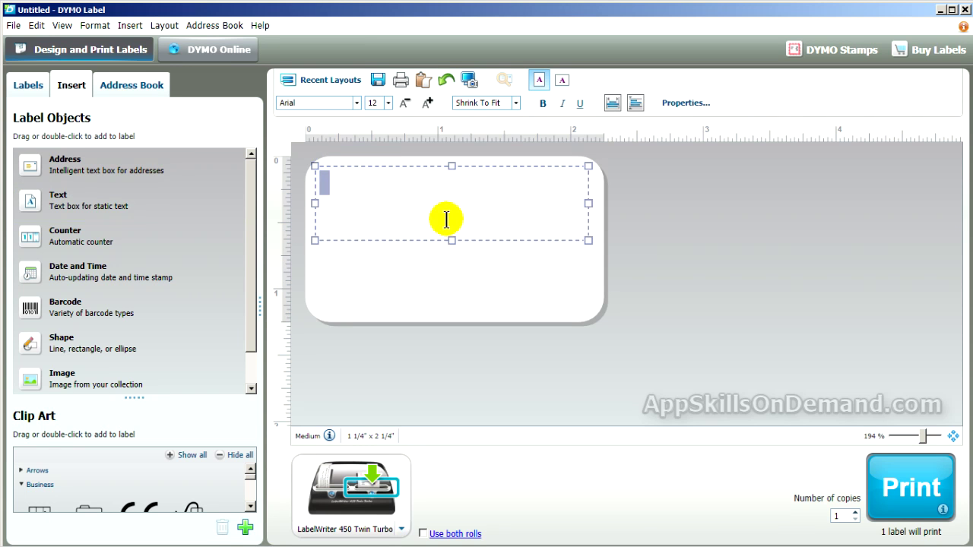
{"action": "left_click_drag", "start_coordinate": [588, 205], "coordinate": [600, 205]}
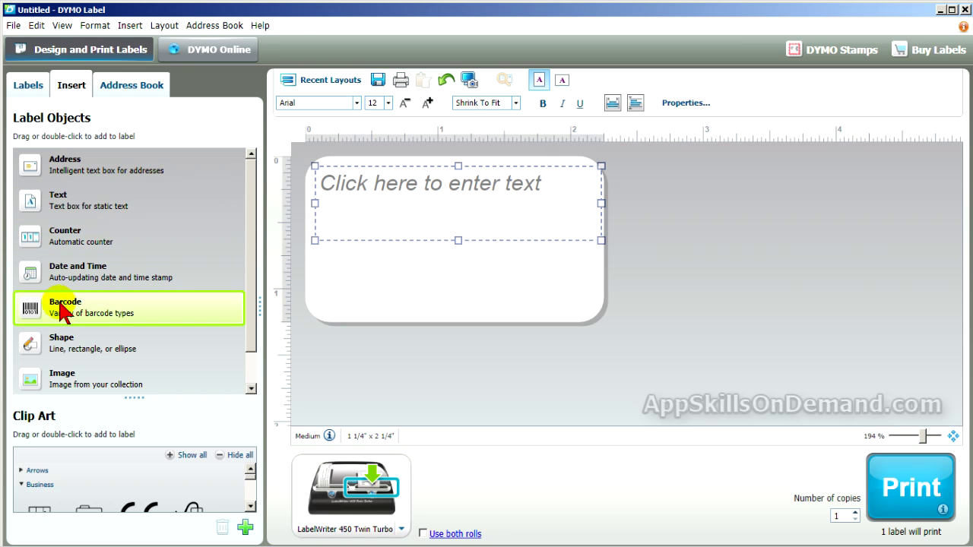
Add a barcode below the text box and move it lower on the label
{"action": "left_click_drag", "start_coordinate": [33, 310], "coordinate": [316, 259]}
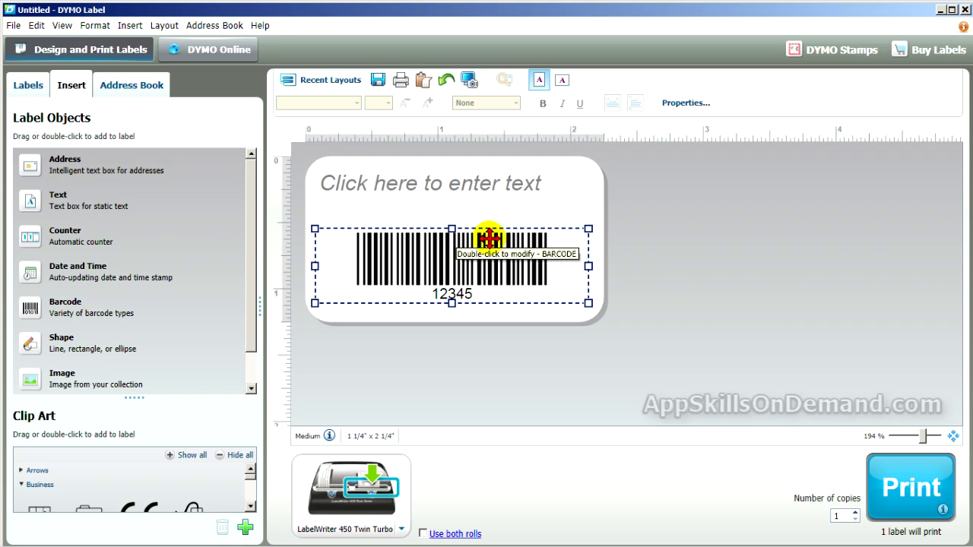
{"action": "left_click_drag", "start_coordinate": [492, 236], "coordinate": [494, 249]}
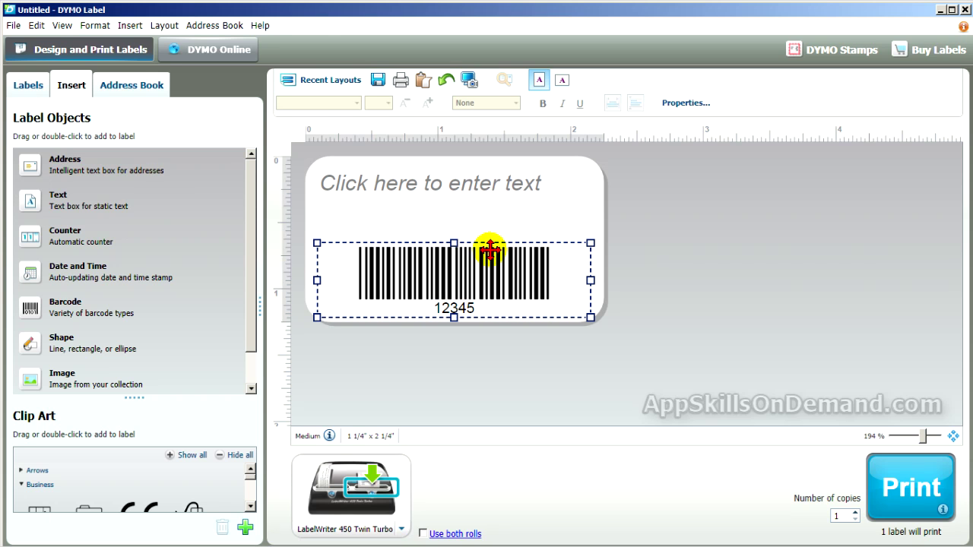
{"action": "left_click", "coordinate": [463, 194]}
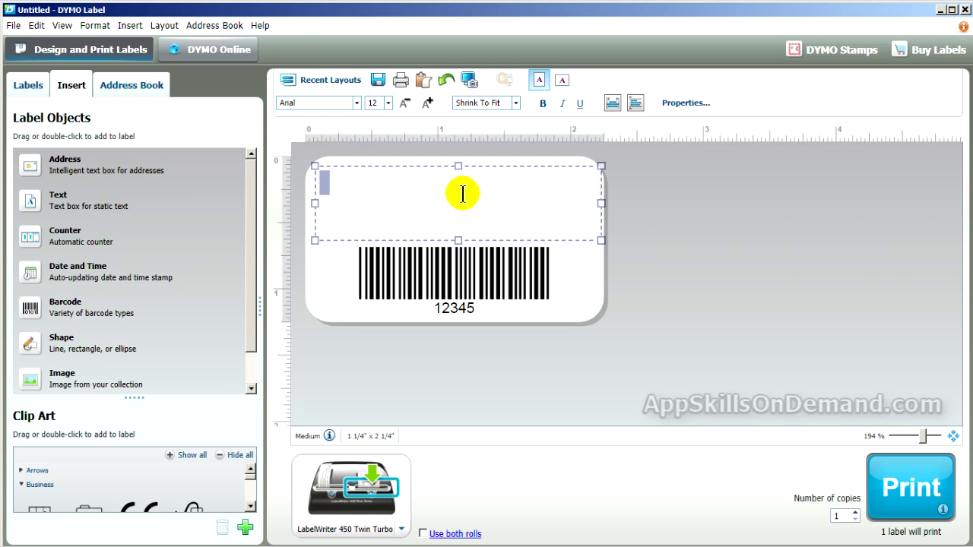
{"action": "left_click", "coordinate": [508, 371]}
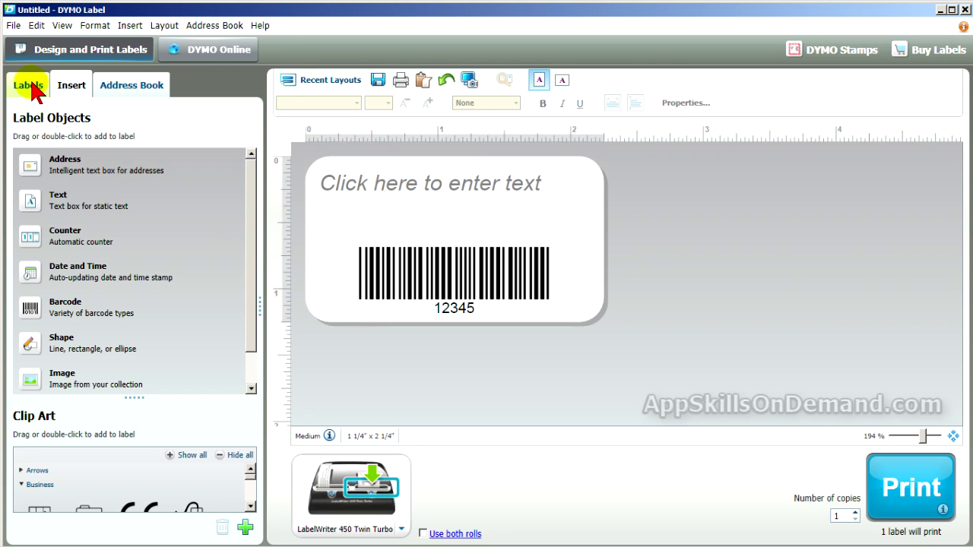
Use Save As, editing the suggested name to 'Medium 30334 Barcode Label'
{"action": "left_click", "coordinate": [14, 25]}
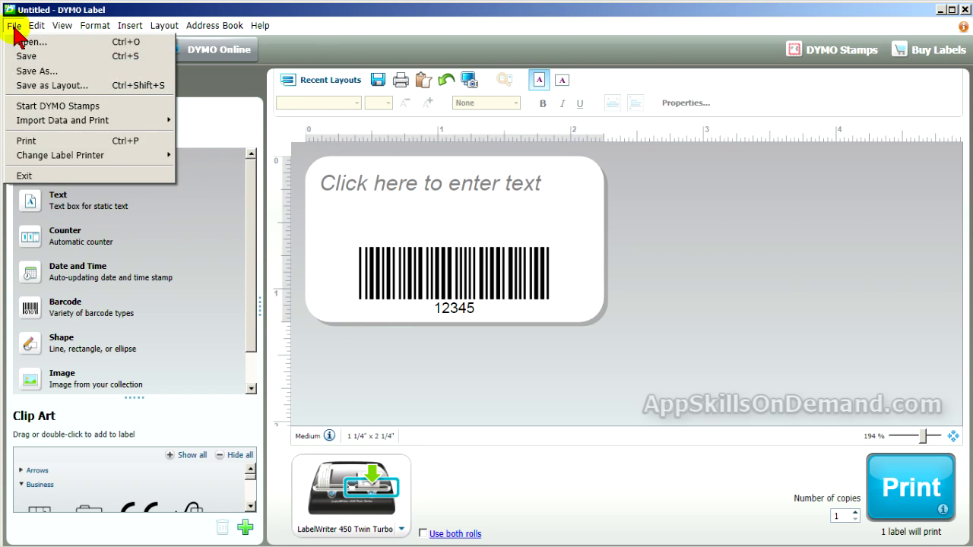
{"action": "left_click", "coordinate": [30, 69]}
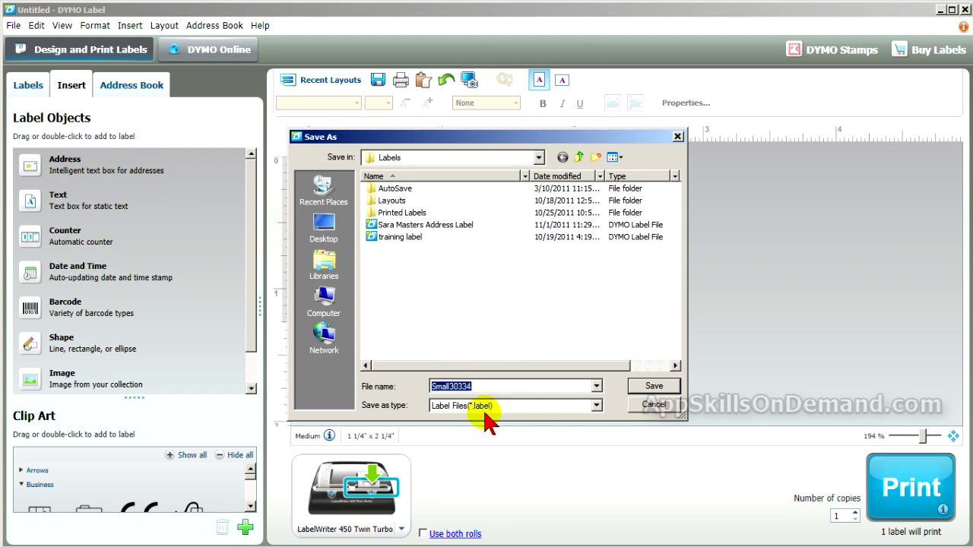
{"action": "left_click", "coordinate": [450, 388]}
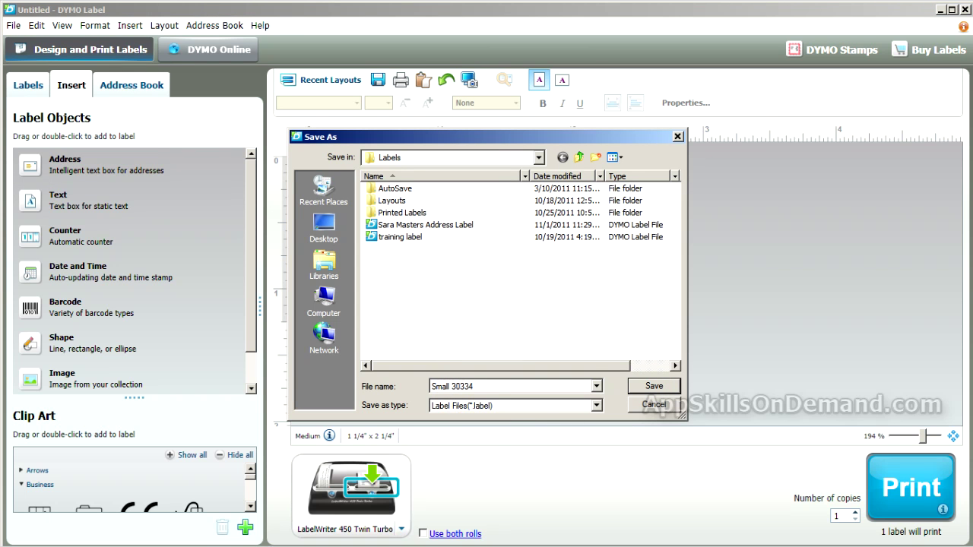
{"action": "double_click", "coordinate": [437, 388]}
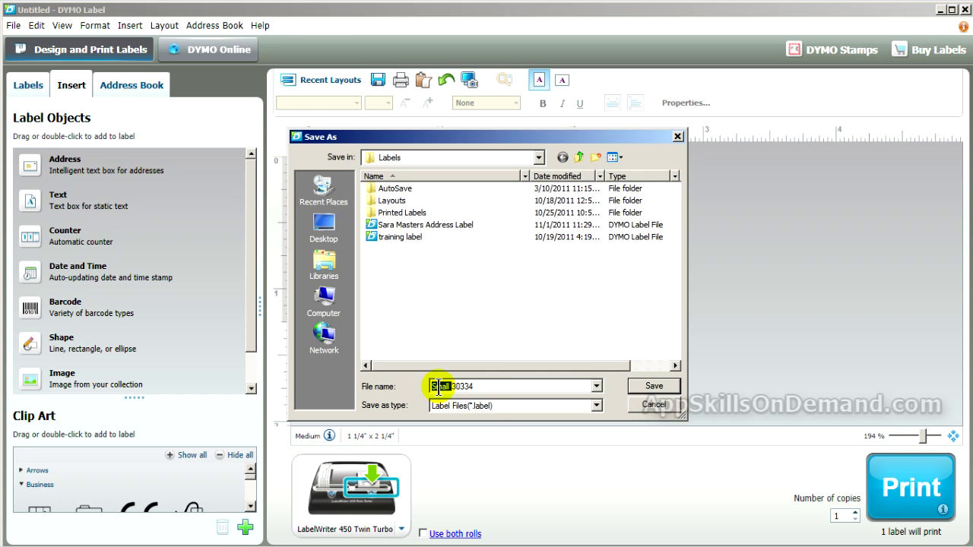
{"action": "type", "text": "M"}
{"action": "type", "text": "ediu"}
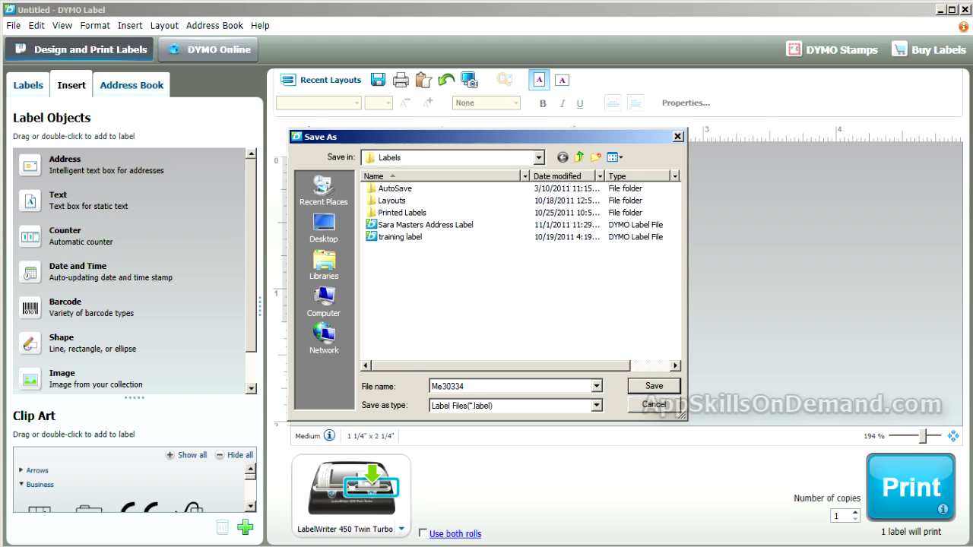
{"action": "type", "text": "m"}
{"action": "key", "text": "BackSpace"}
{"action": "left_click", "coordinate": [469, 386]}
{"action": "type", "text": "Barcode Lab"}
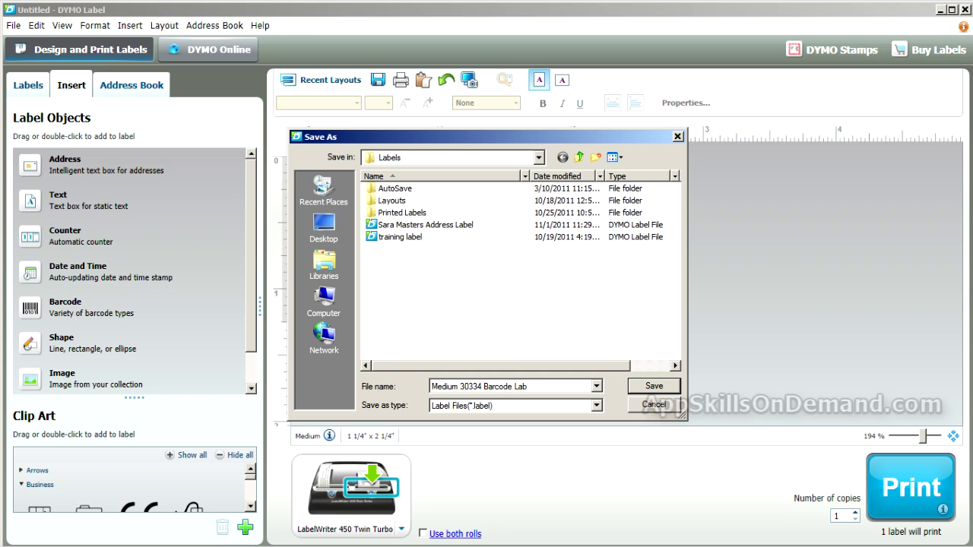
{"action": "type", "text": "el"}
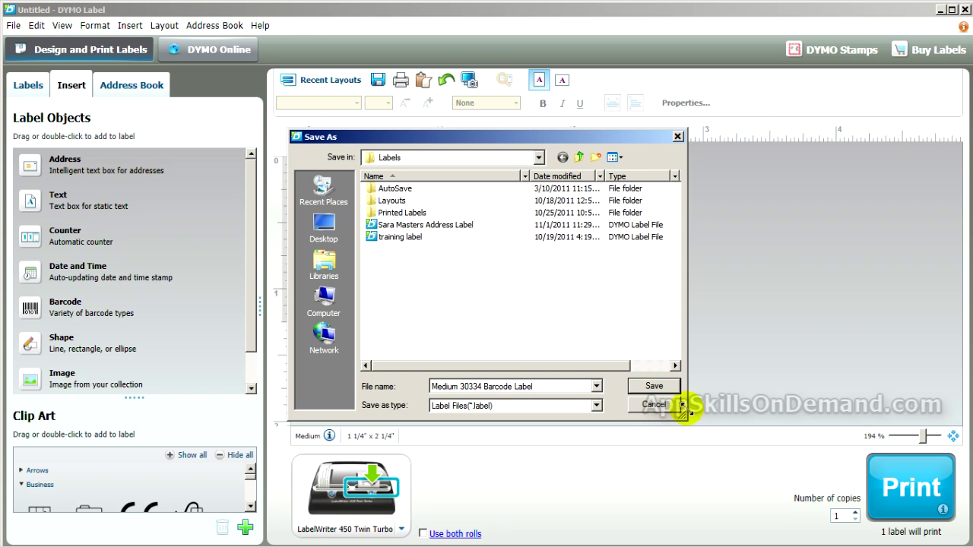
{"action": "left_click", "coordinate": [653, 386]}
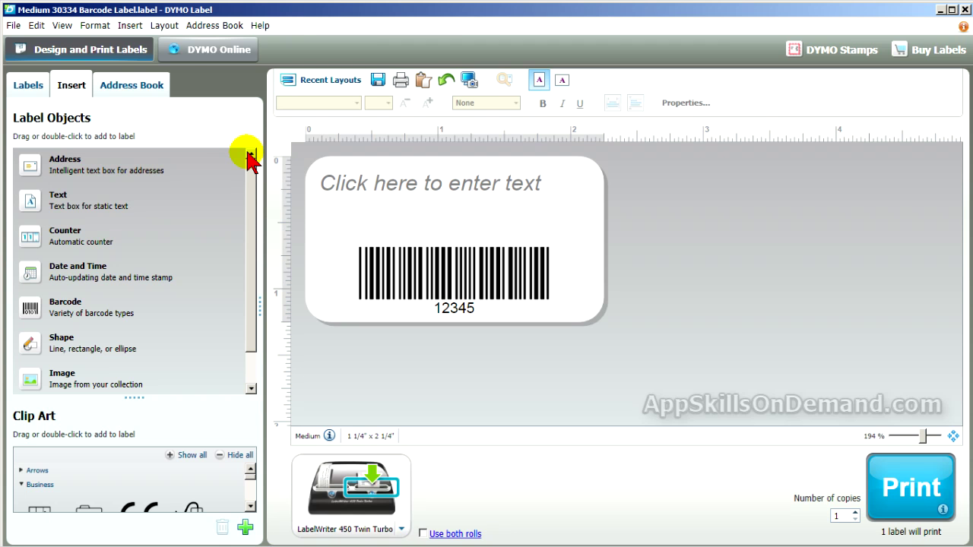
Start a new Import Data and Print job and continue past the Getting Started page
{"action": "left_click", "coordinate": [13, 25]}
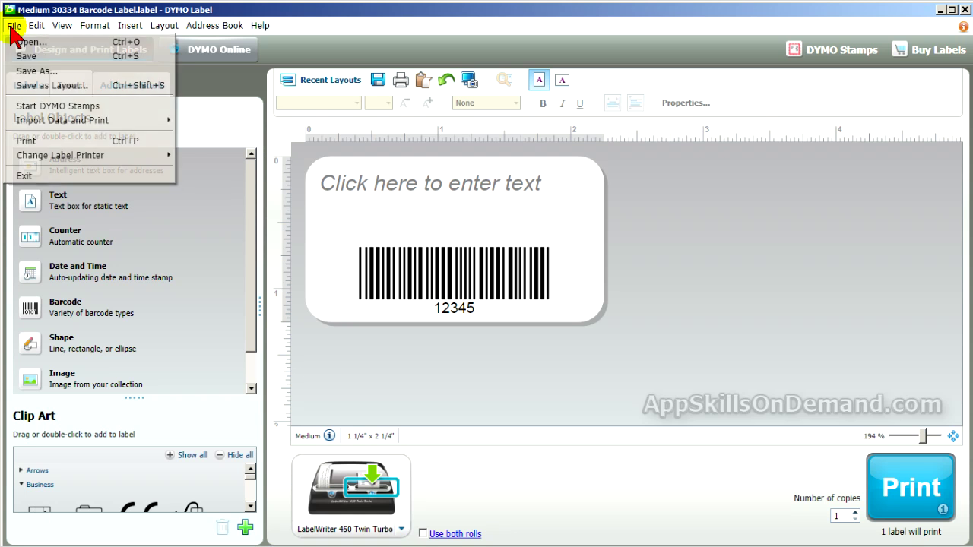
{"action": "mouse_move", "coordinate": [35, 123]}
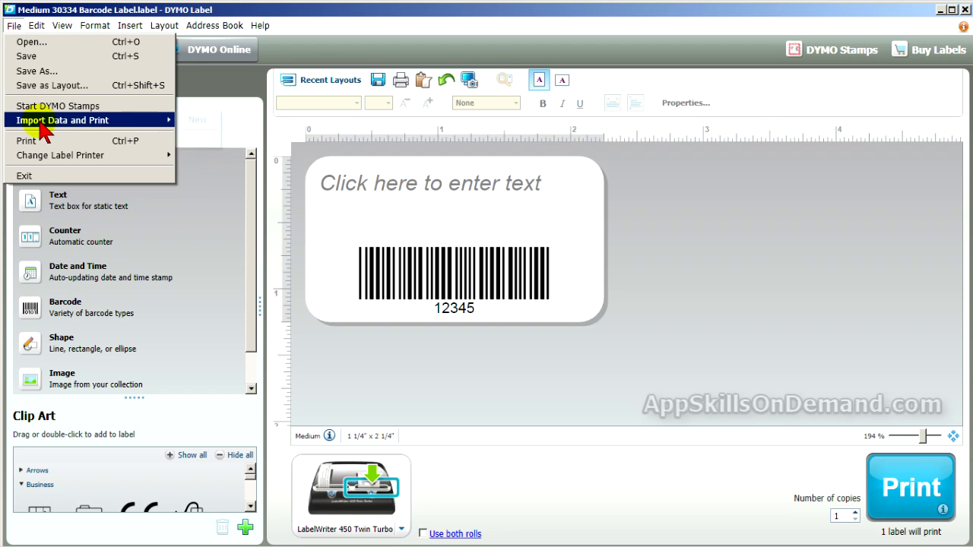
{"action": "left_click", "coordinate": [198, 122]}
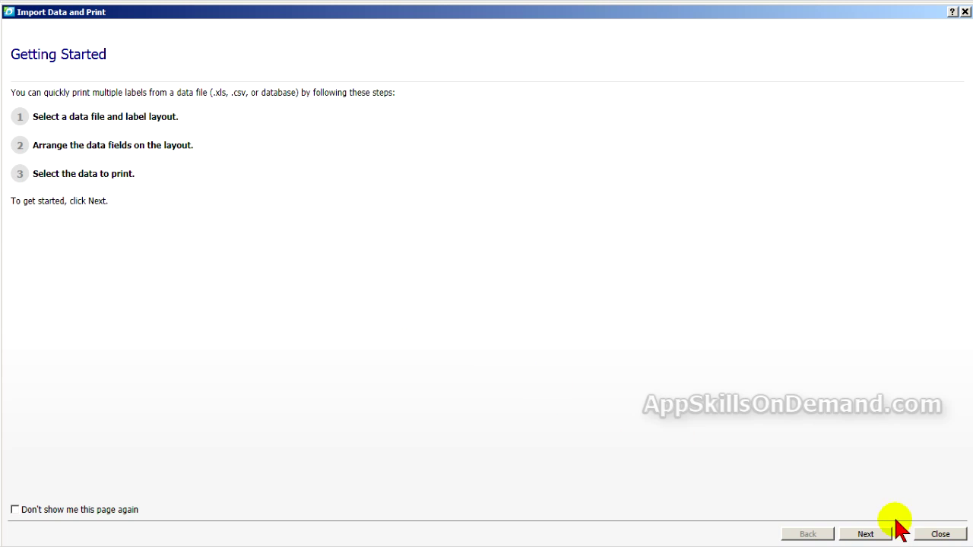
{"action": "left_click", "coordinate": [865, 534]}
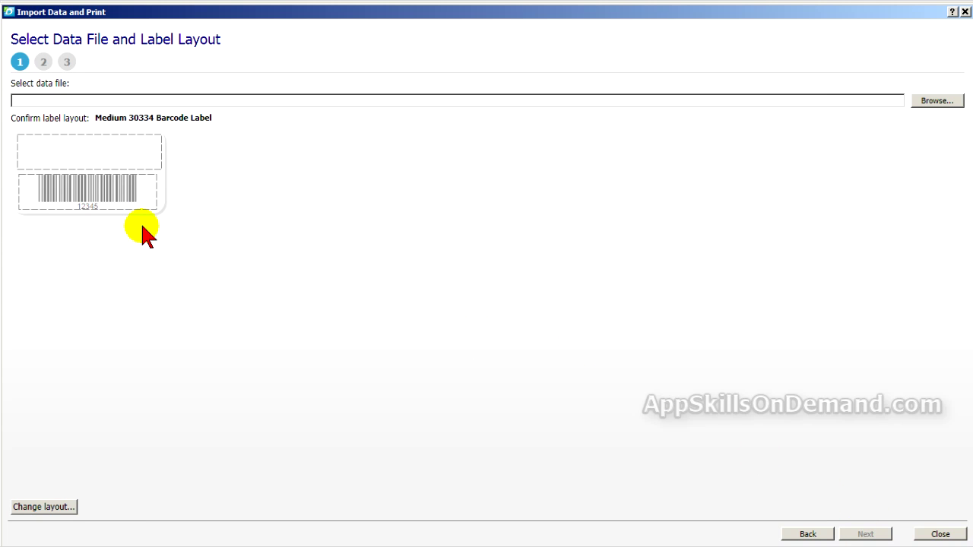
Choose the Electronics Parts List 2 spreadsheet from the Inventory Spread Sheet folder as the data source
{"action": "left_click", "coordinate": [943, 107]}
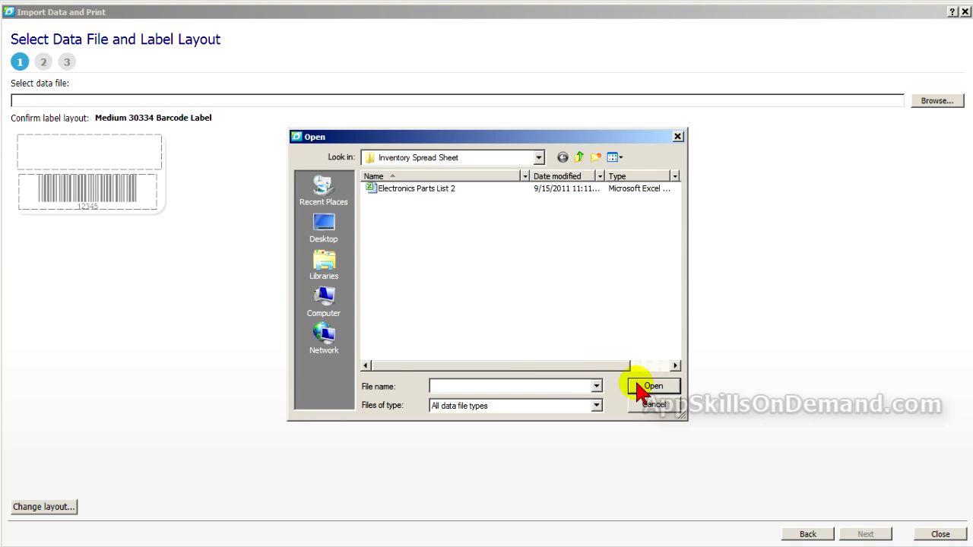
{"action": "left_click", "coordinate": [538, 157]}
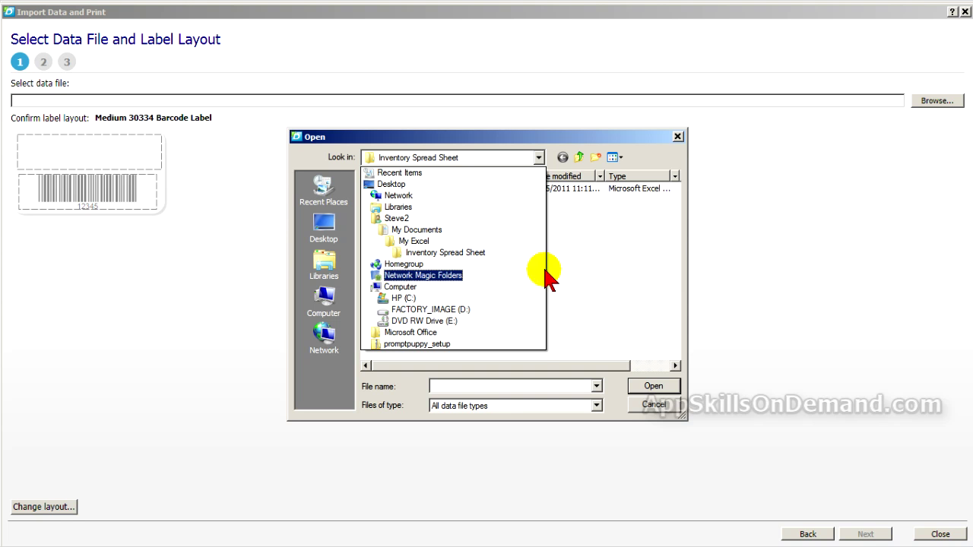
{"action": "left_click", "coordinate": [574, 196]}
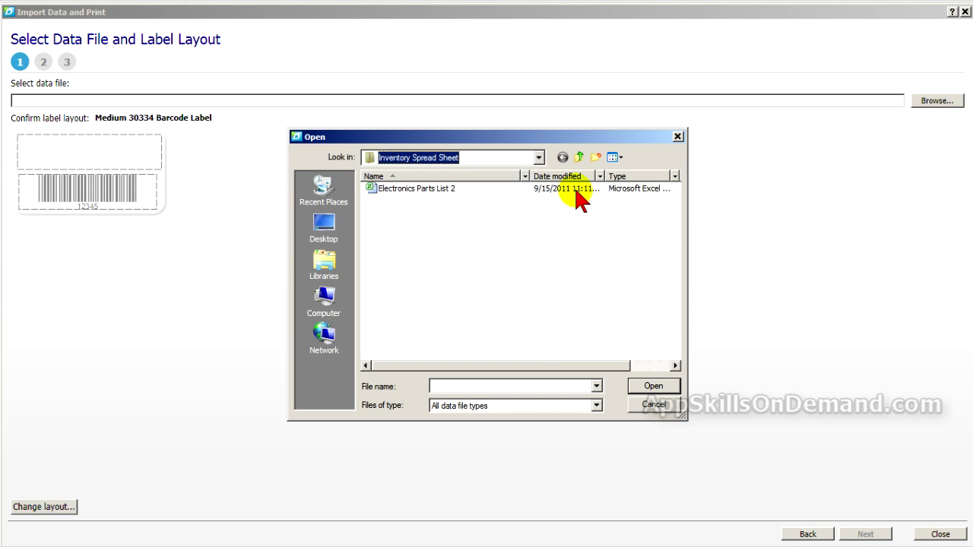
{"action": "left_click", "coordinate": [440, 192]}
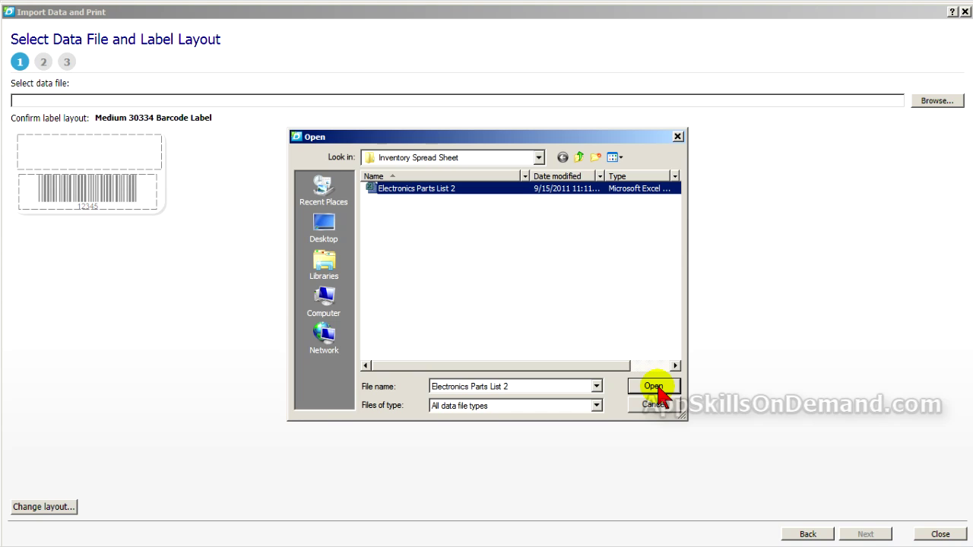
{"action": "left_click", "coordinate": [658, 389]}
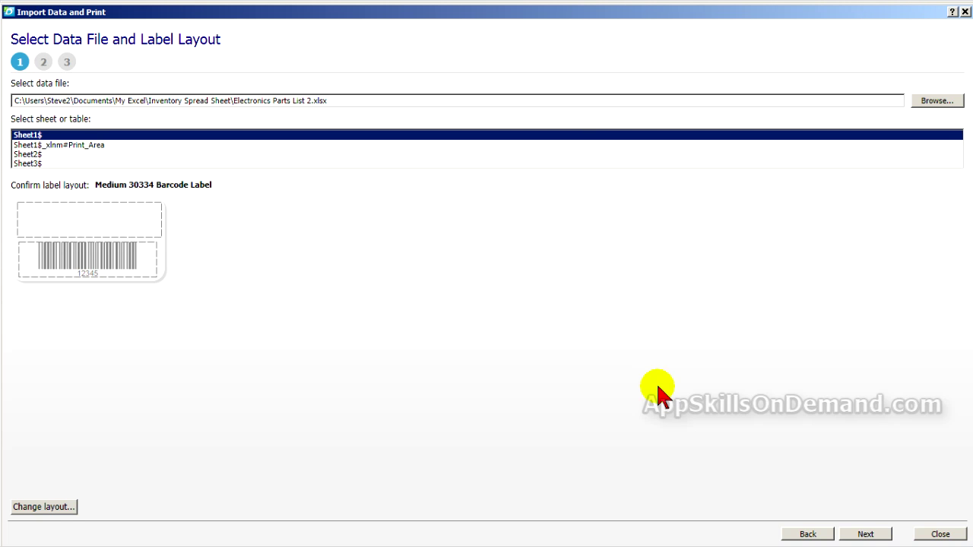
{"action": "left_click", "coordinate": [866, 534]}
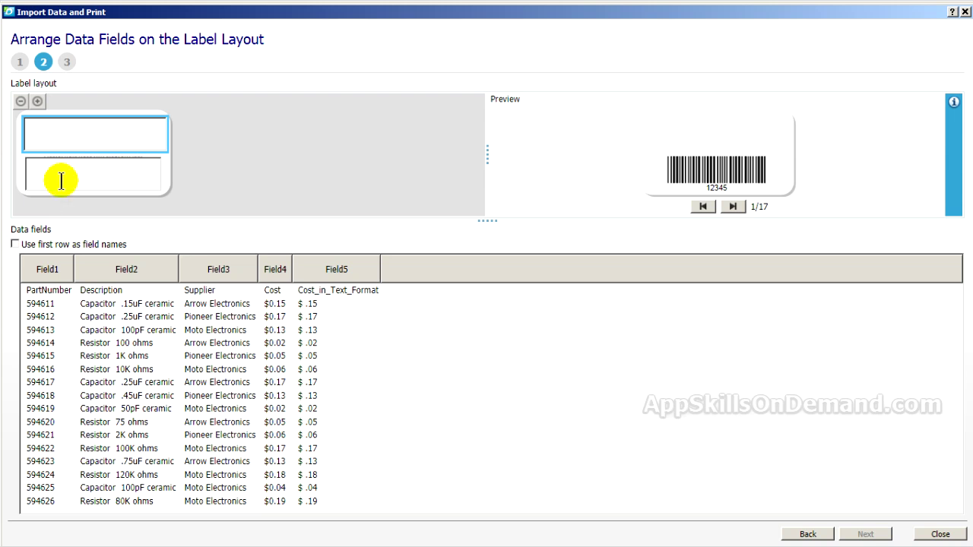
Use the first row as field names, put Description in the top text box, and add a new line
{"action": "left_click", "coordinate": [15, 244]}
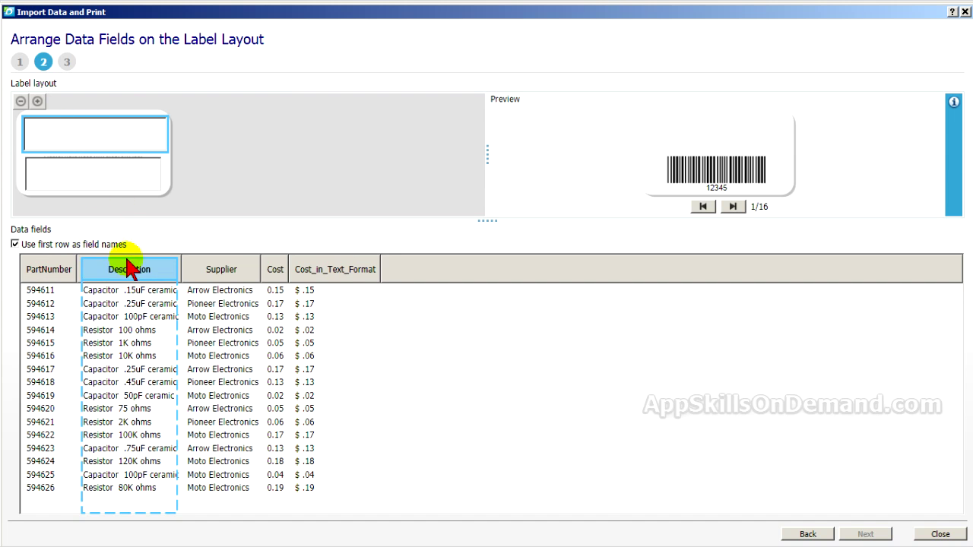
{"action": "left_click_drag", "start_coordinate": [130, 268], "coordinate": [67, 126]}
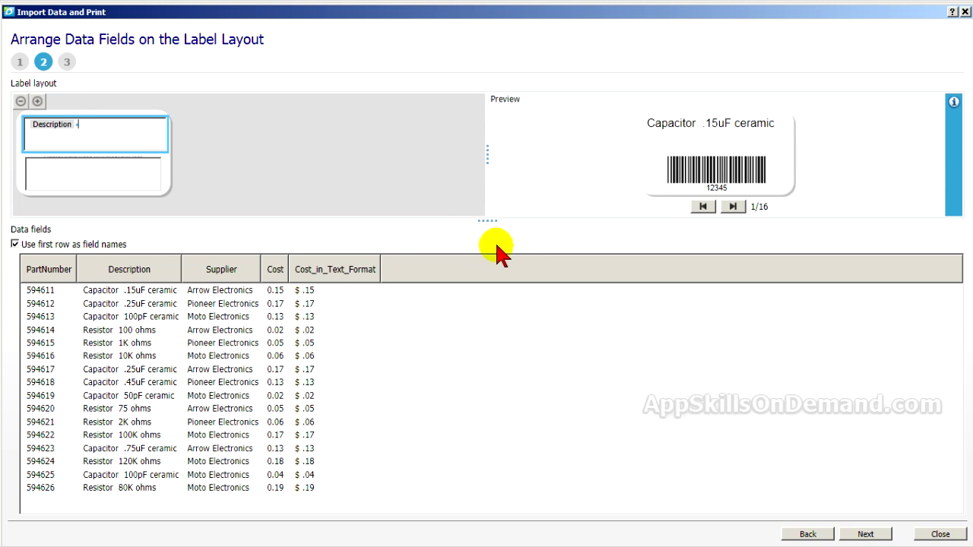
{"action": "left_click_drag", "start_coordinate": [491, 226], "coordinate": [487, 307]}
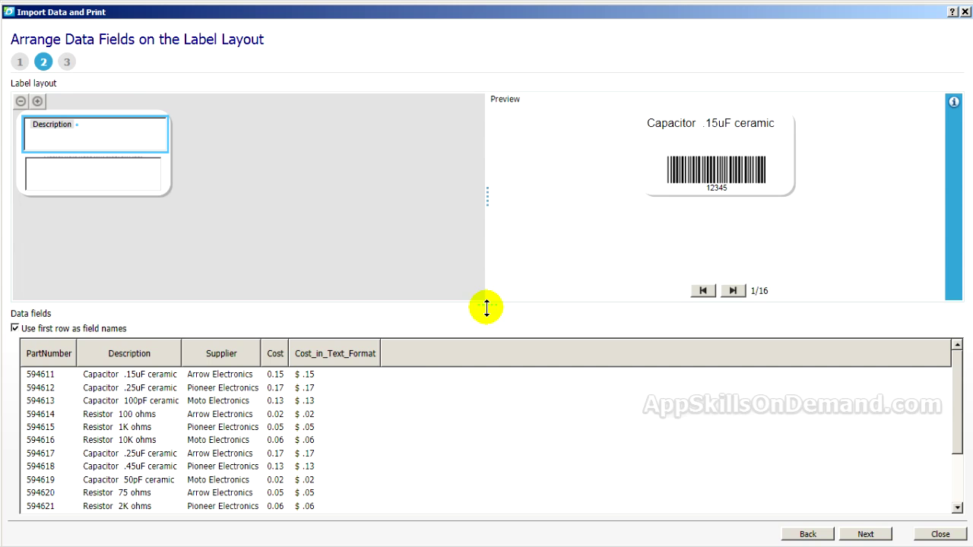
{"action": "left_click", "coordinate": [37, 101]}
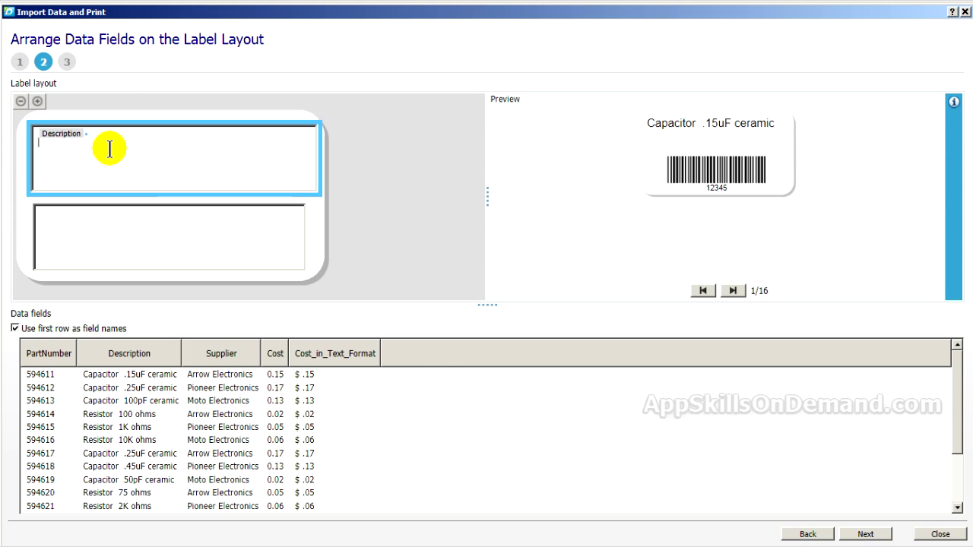
{"action": "key", "text": "Return"}
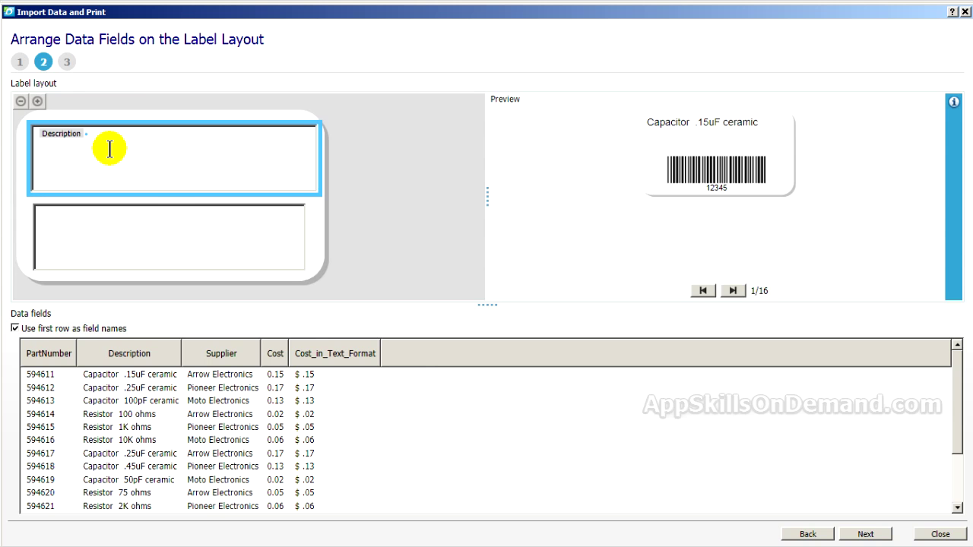
Place Supplier and Cost_in_Text_Format on the second line, with the cursor set between them
{"action": "left_click", "coordinate": [308, 353]}
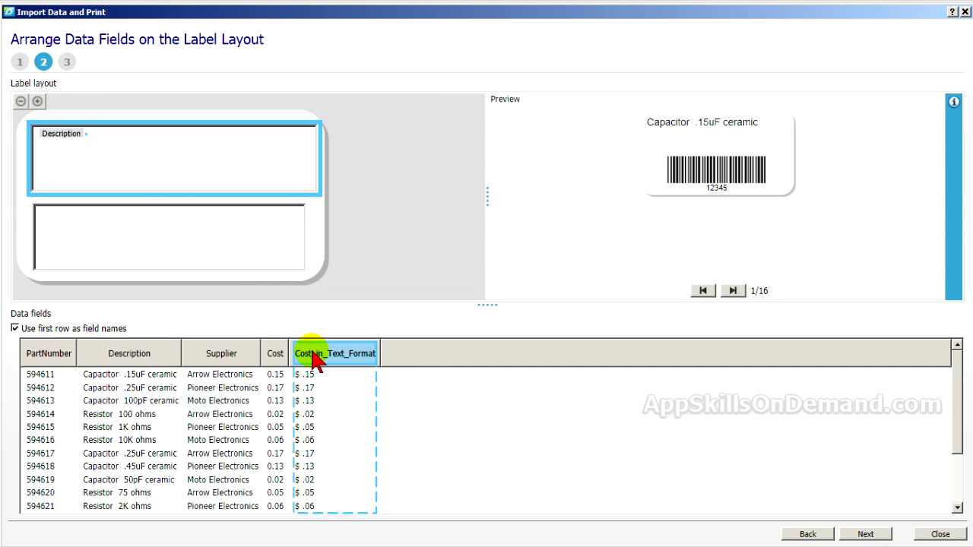
{"action": "left_click_drag", "start_coordinate": [235, 360], "coordinate": [82, 161]}
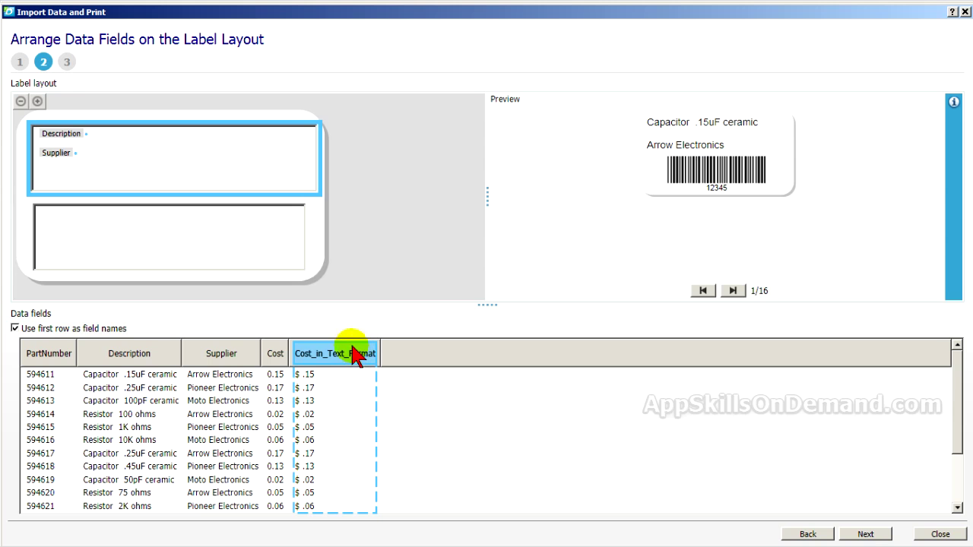
{"action": "left_click_drag", "start_coordinate": [358, 351], "coordinate": [141, 157]}
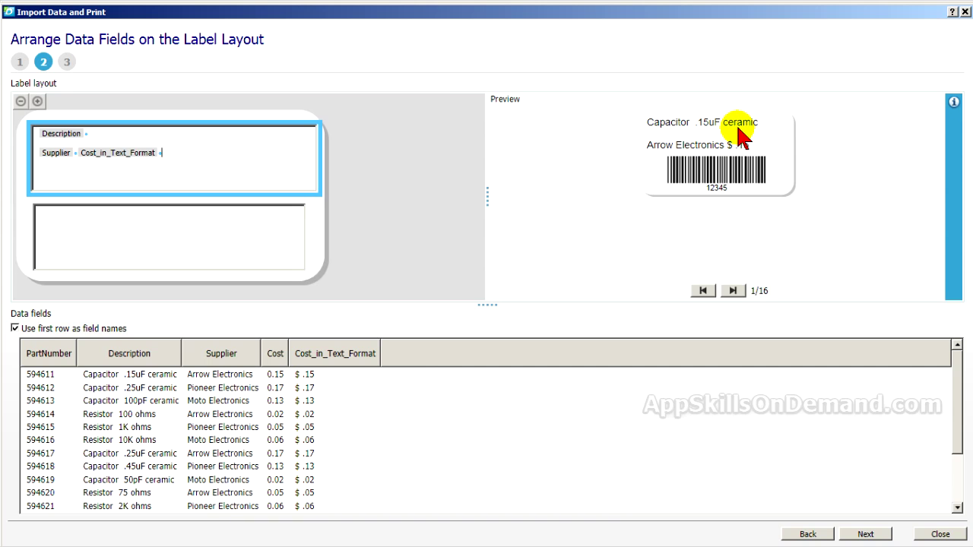
{"action": "left_click", "coordinate": [950, 199]}
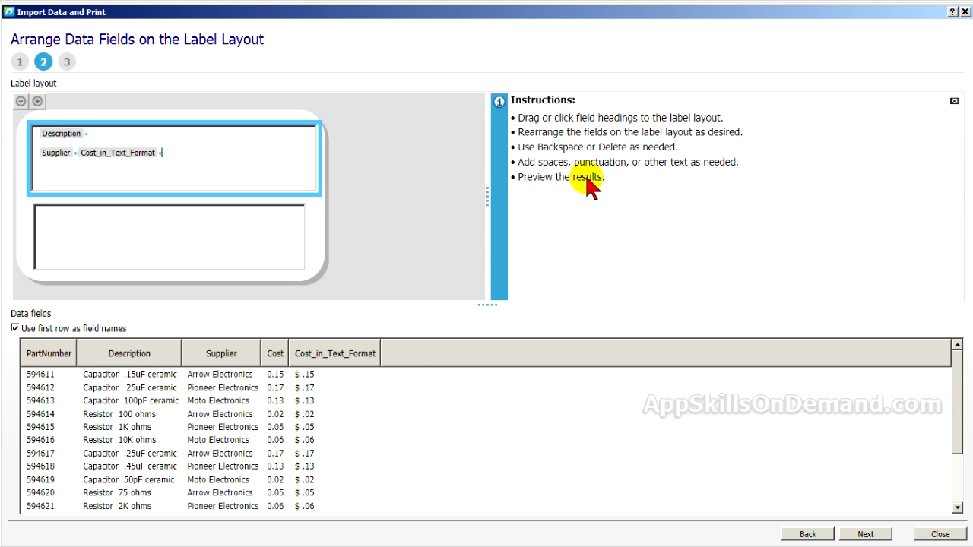
{"action": "left_click", "coordinate": [496, 209]}
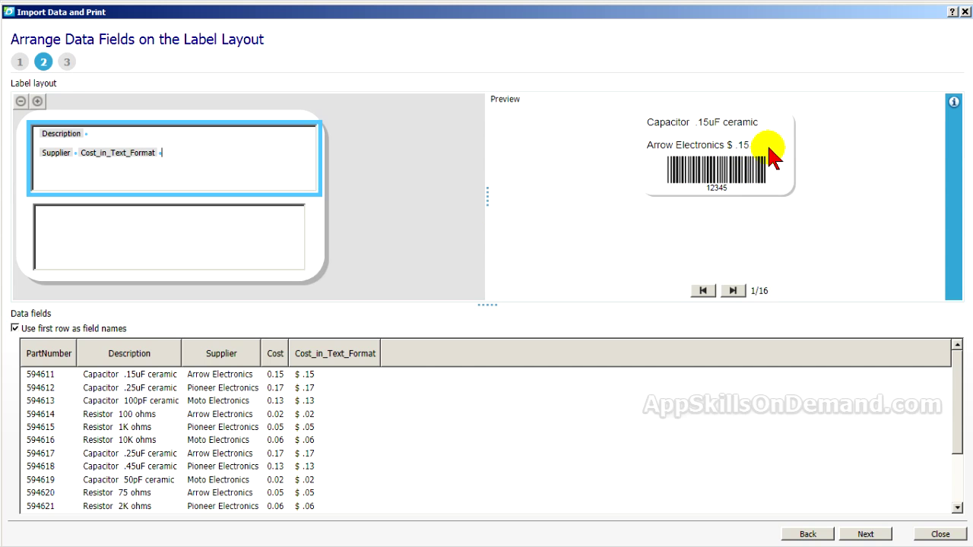
{"action": "left_click", "coordinate": [74, 154]}
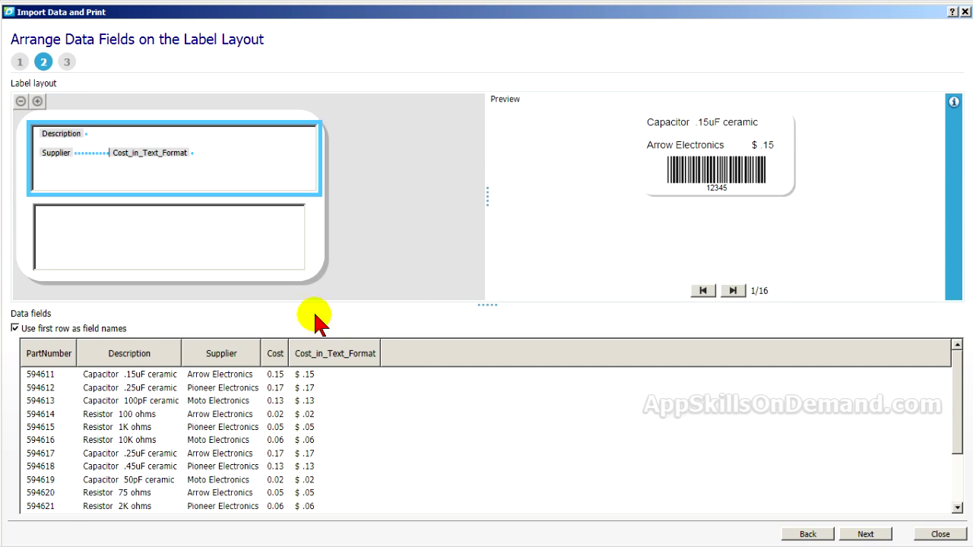
{"action": "left_click", "coordinate": [48, 356]}
Bind the barcode to PartNumber, preview six more part records, and advance to record selection
{"action": "left_click_drag", "start_coordinate": [50, 364], "coordinate": [65, 219]}
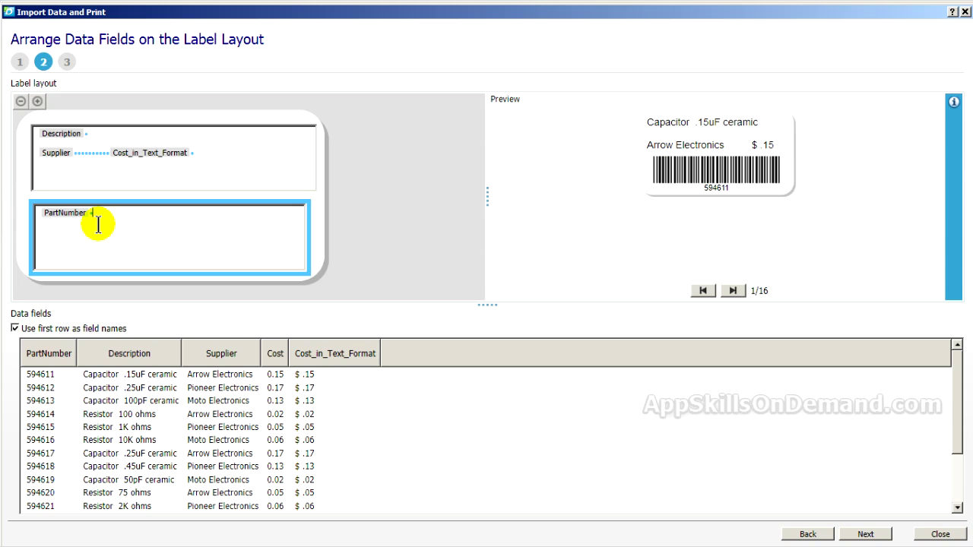
{"action": "key", "text": "BackSpace"}
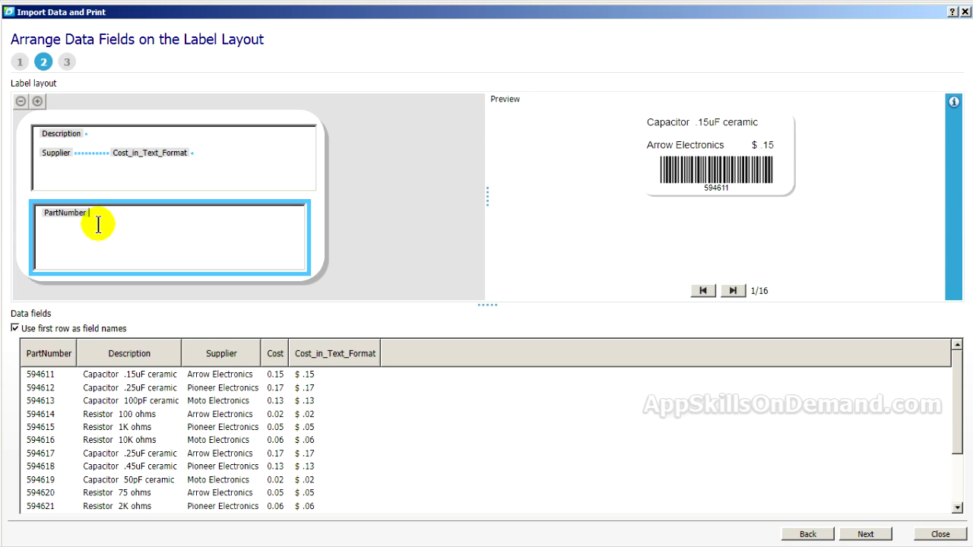
{"action": "left_click", "coordinate": [732, 290]}
{"action": "left_click", "coordinate": [733, 291]}
{"action": "left_click", "coordinate": [732, 290]}
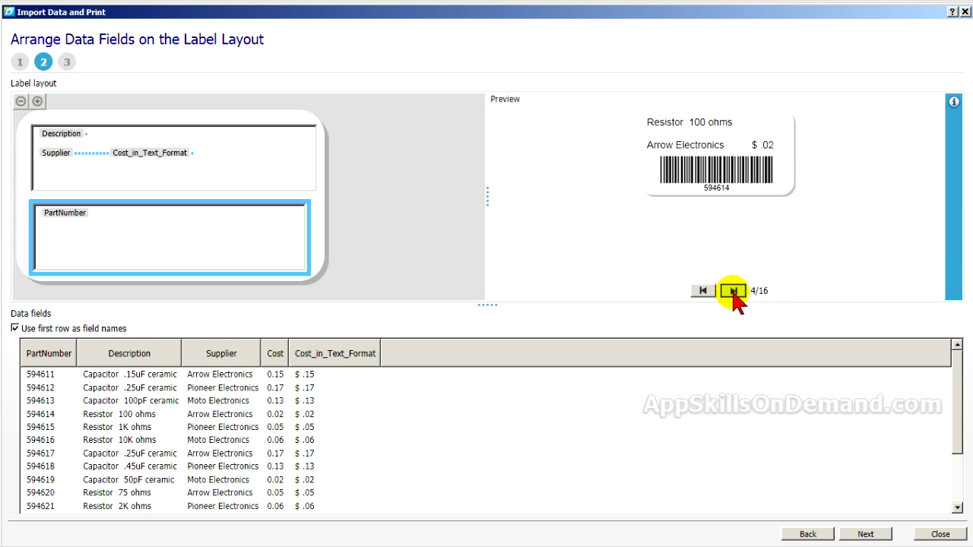
{"action": "left_click", "coordinate": [733, 290]}
{"action": "left_click", "coordinate": [732, 291]}
{"action": "left_click", "coordinate": [732, 290]}
{"action": "left_click", "coordinate": [732, 290]}
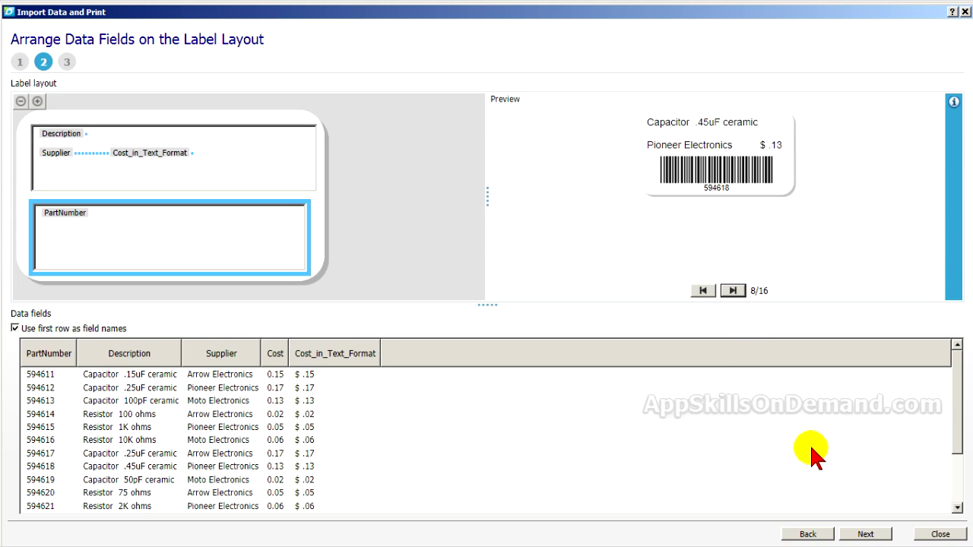
{"action": "left_click", "coordinate": [867, 533]}
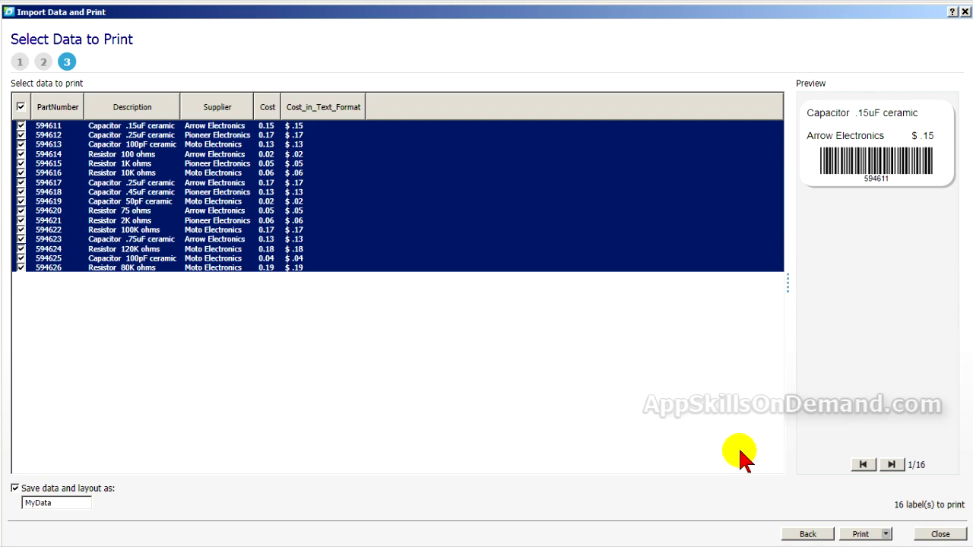
Clear all records, tick 594624–594626, then reselect all 16 records for printing
{"action": "left_click", "coordinate": [21, 107]}
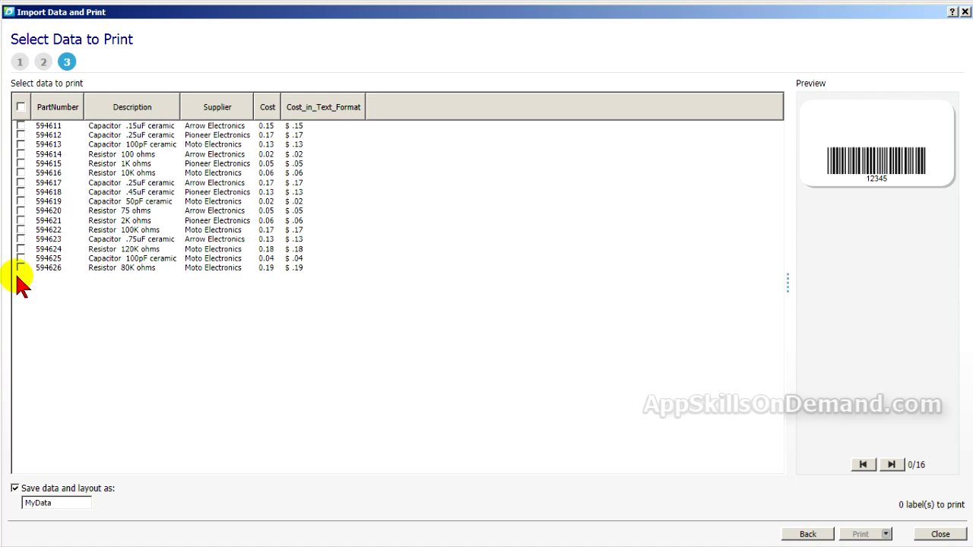
{"action": "left_click", "coordinate": [20, 249]}
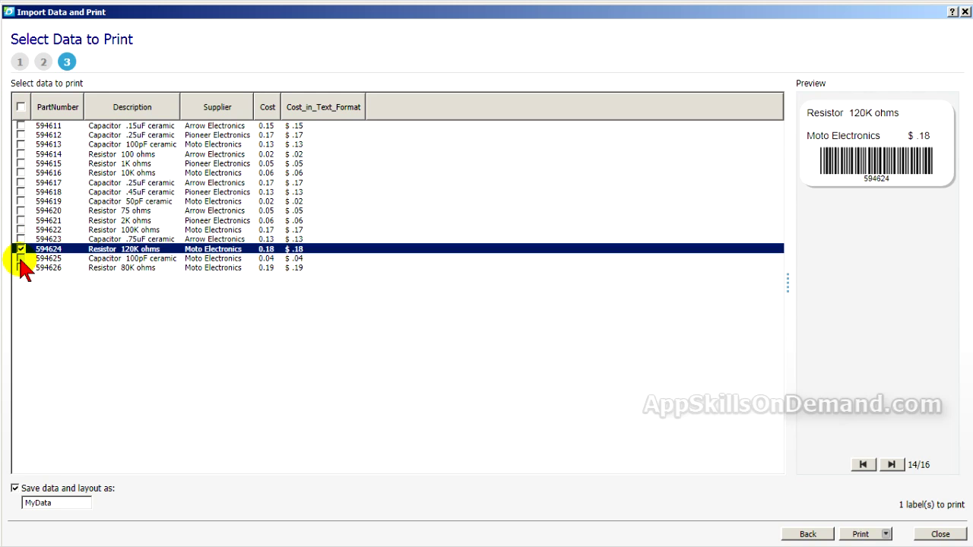
{"action": "left_click", "coordinate": [21, 258]}
{"action": "left_click", "coordinate": [21, 267]}
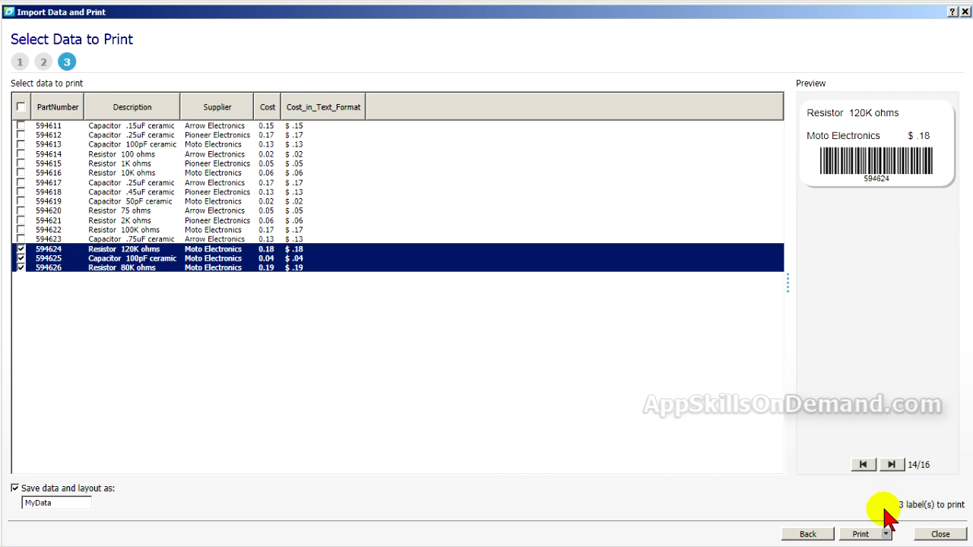
{"action": "left_click", "coordinate": [21, 107]}
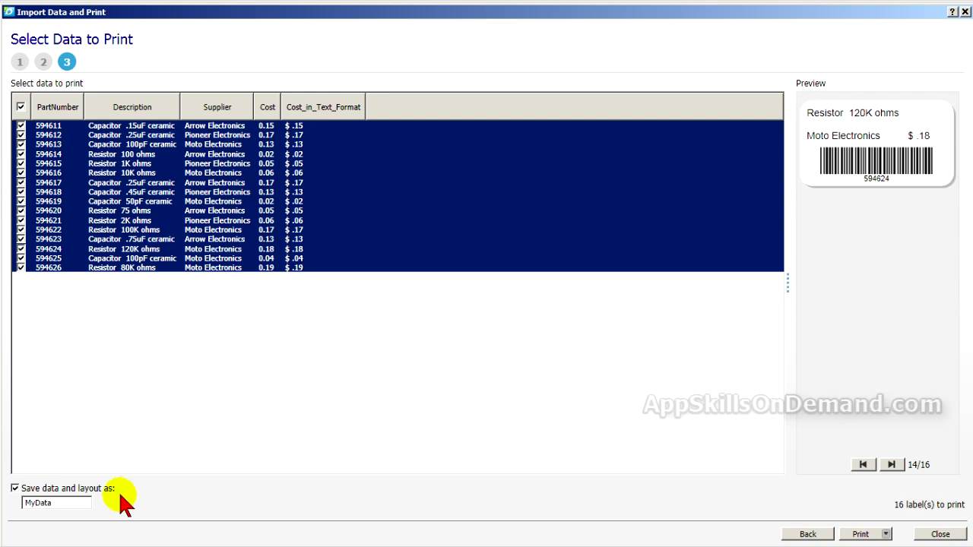
Replace the MyData save name with 'Excel Parts list 01'
{"action": "double_click", "coordinate": [44, 504]}
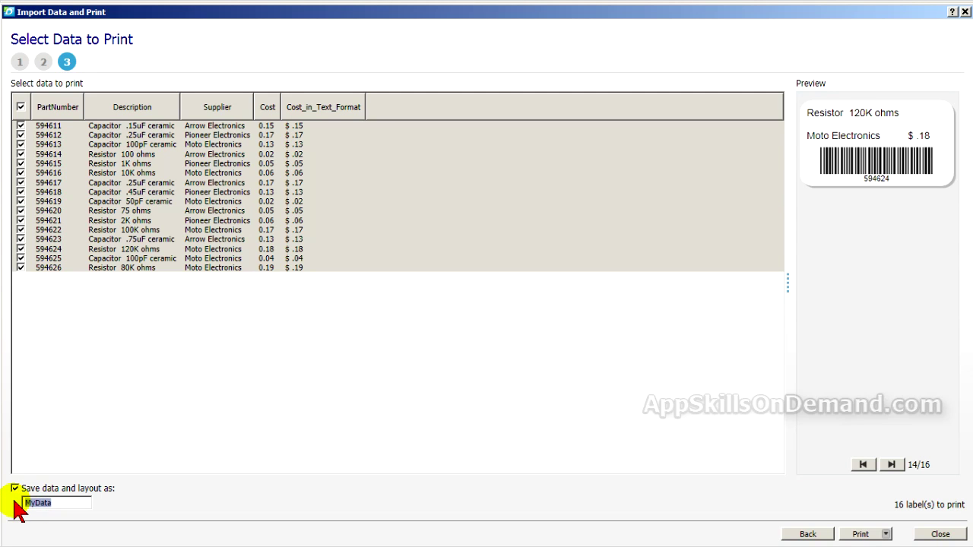
{"action": "type", "text": "Excel Parts list 01"}
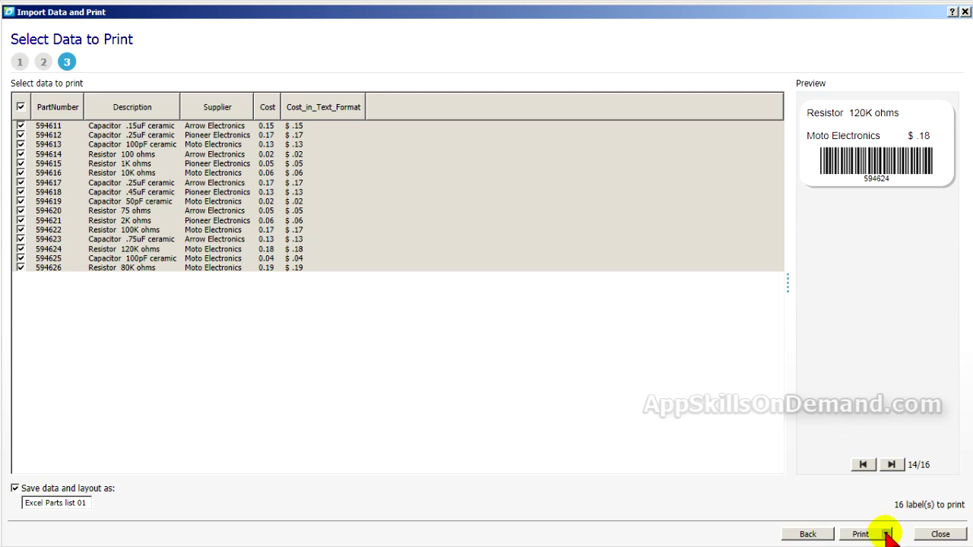
{"action": "left_click", "coordinate": [886, 534]}
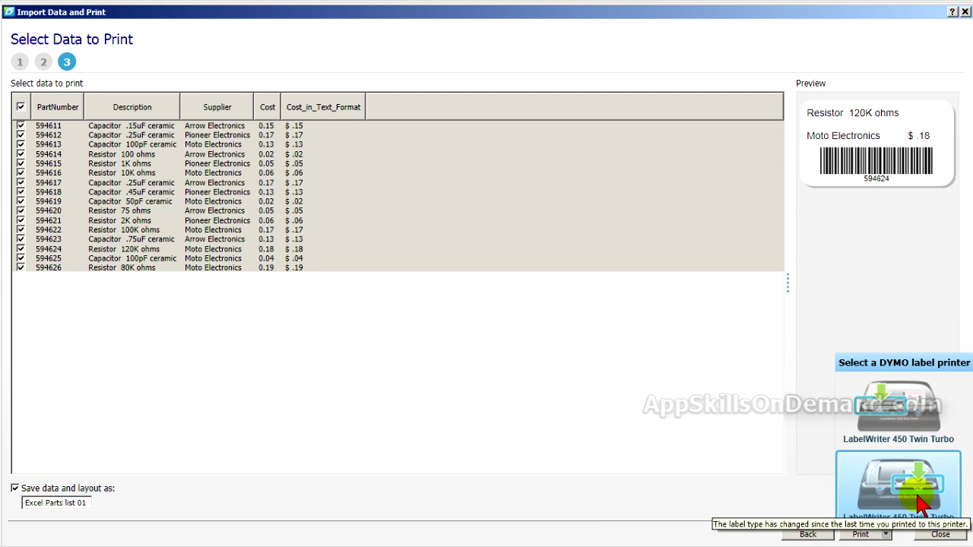
Choose the second LabelWriter 450 Twin Turbo roll as the printer for the 16 labels
{"action": "left_click", "coordinate": [927, 421]}
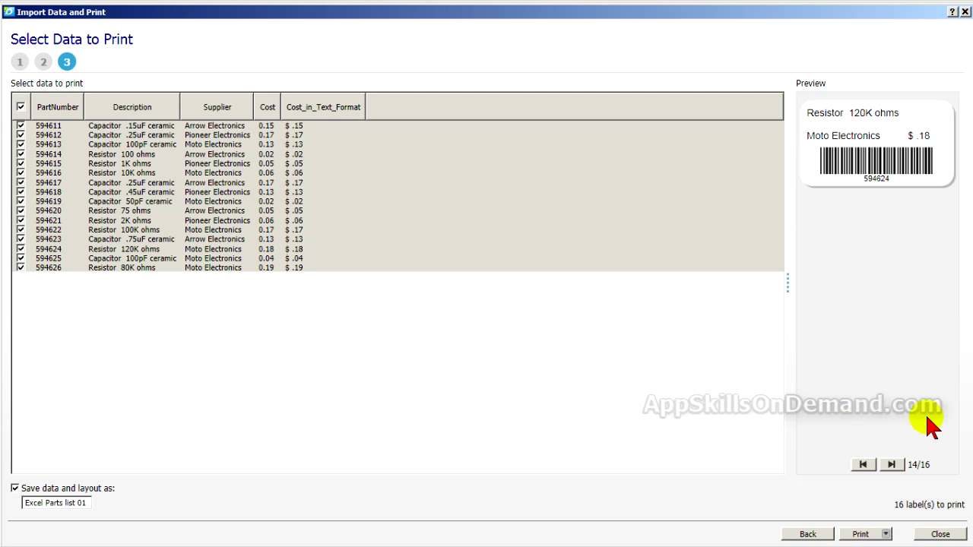
{"action": "left_click", "coordinate": [886, 534]}
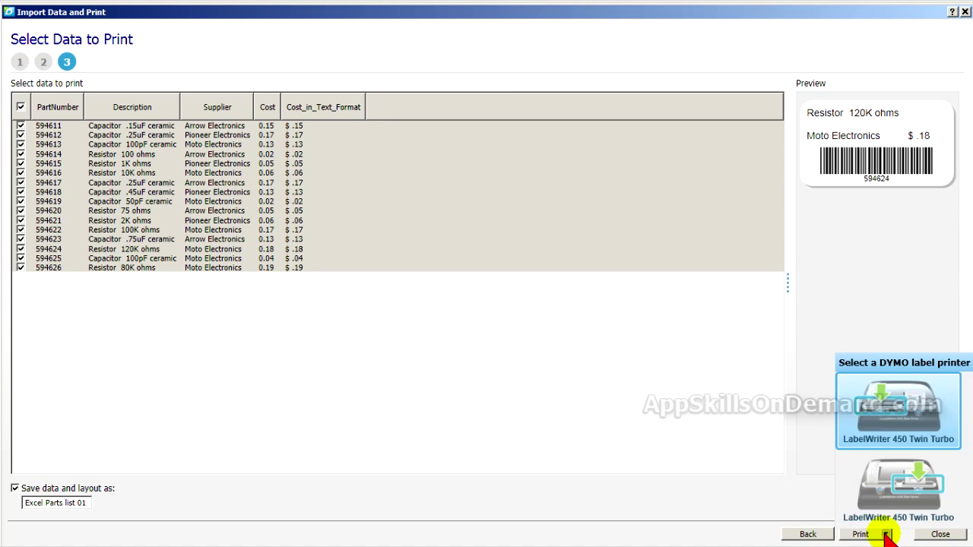
{"action": "left_click", "coordinate": [899, 507]}
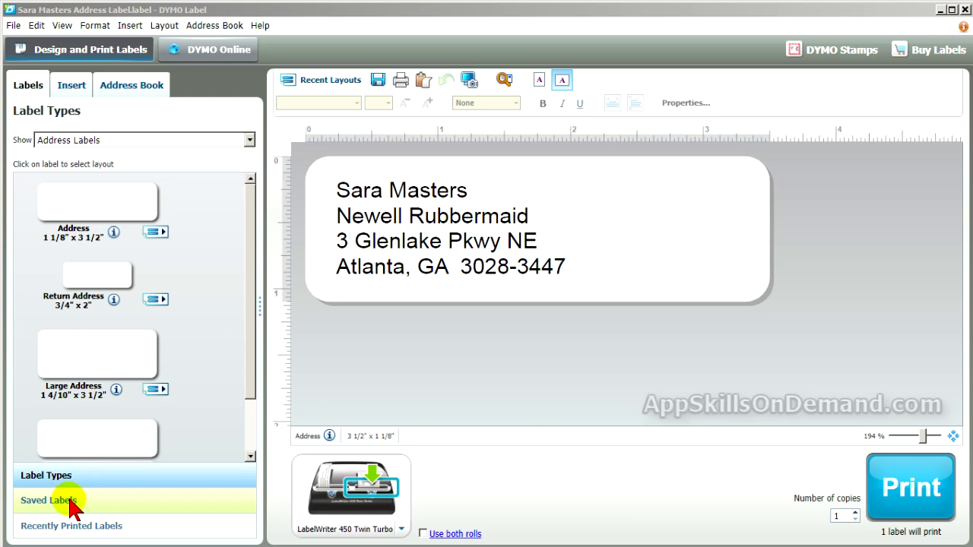
Reopen the saved Medium 30334 Barcode Label from the saved labels list and show the File menu
{"action": "left_click", "coordinate": [43, 499]}
{"action": "left_click", "coordinate": [124, 331]}
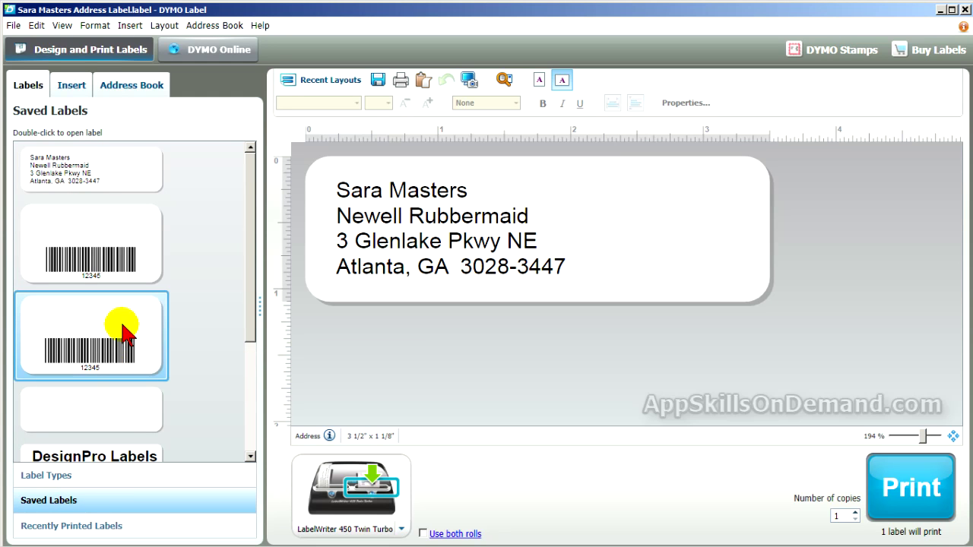
{"action": "double_click", "coordinate": [124, 331]}
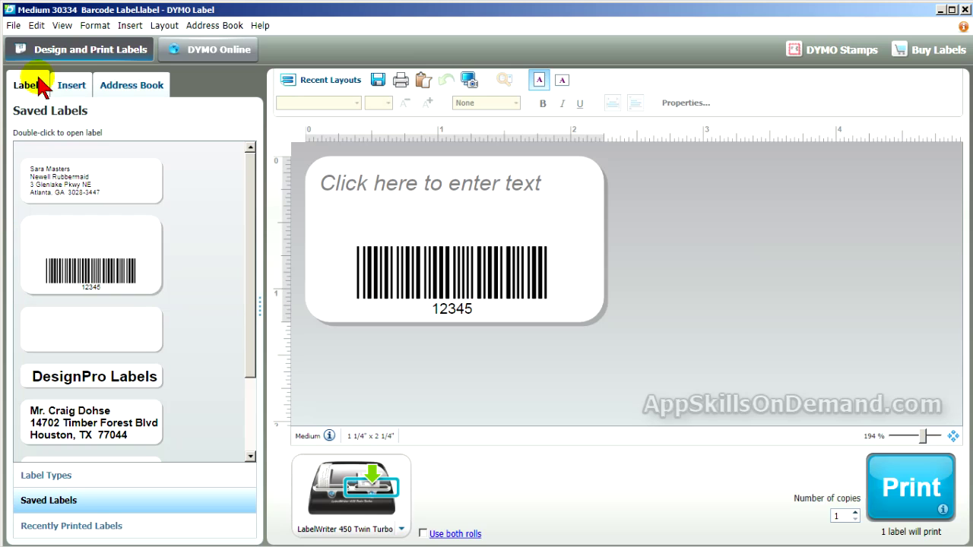
{"action": "left_click", "coordinate": [14, 26]}
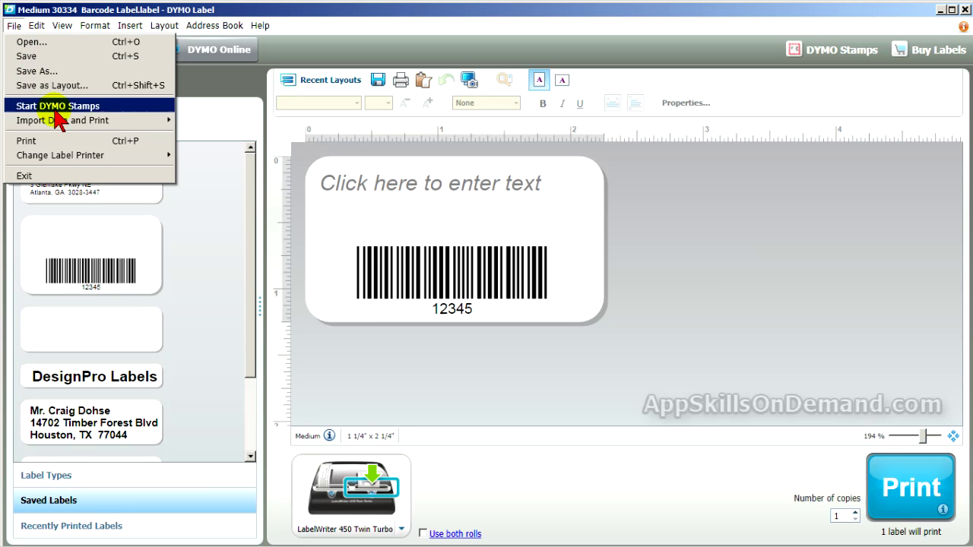
Start a new Import Data and Print, skip Getting Started, and browse for the data file
{"action": "mouse_move", "coordinate": [65, 124]}
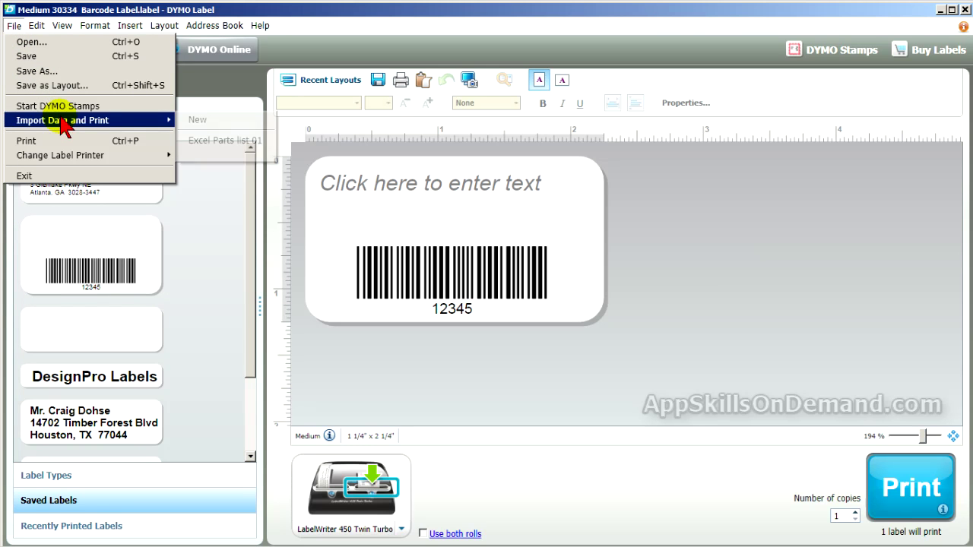
{"action": "left_click", "coordinate": [204, 123]}
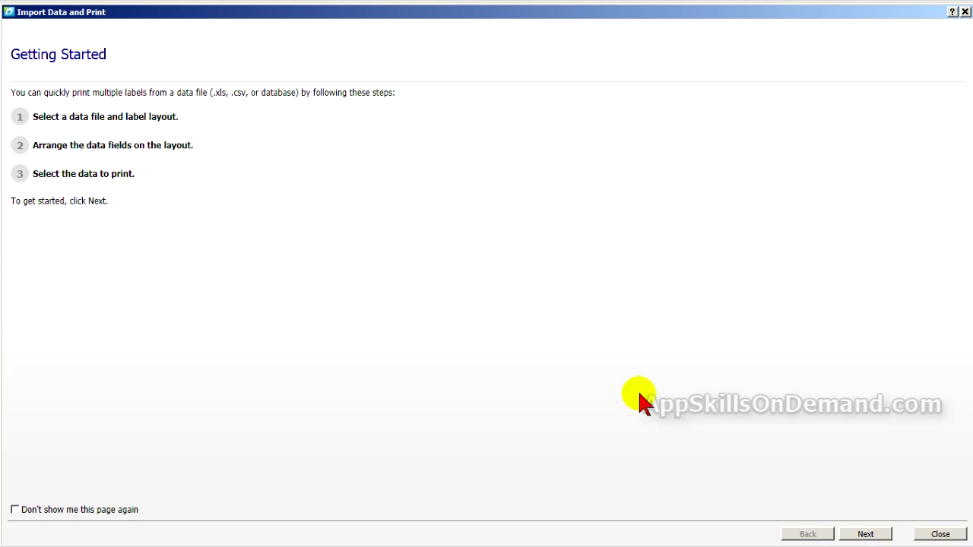
{"action": "left_click", "coordinate": [874, 534]}
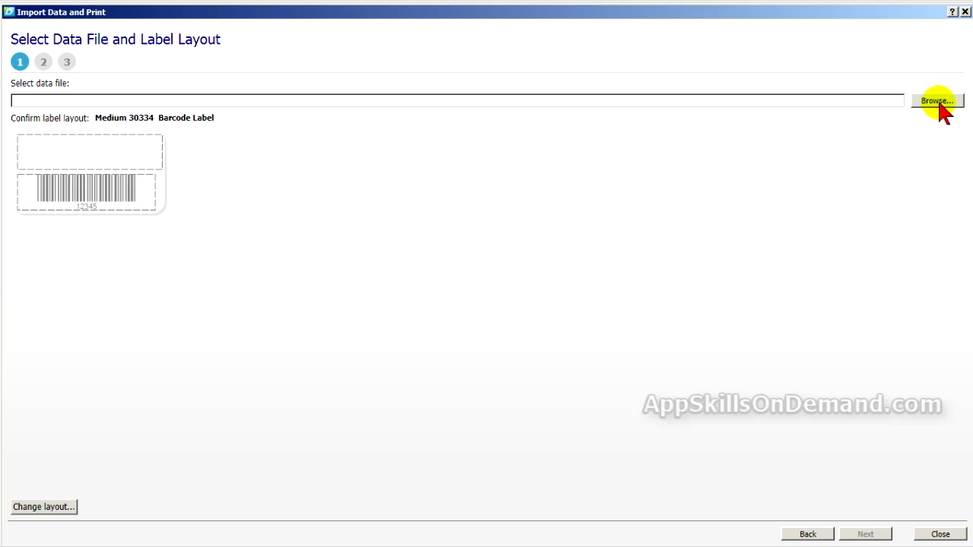
{"action": "left_click", "coordinate": [940, 104]}
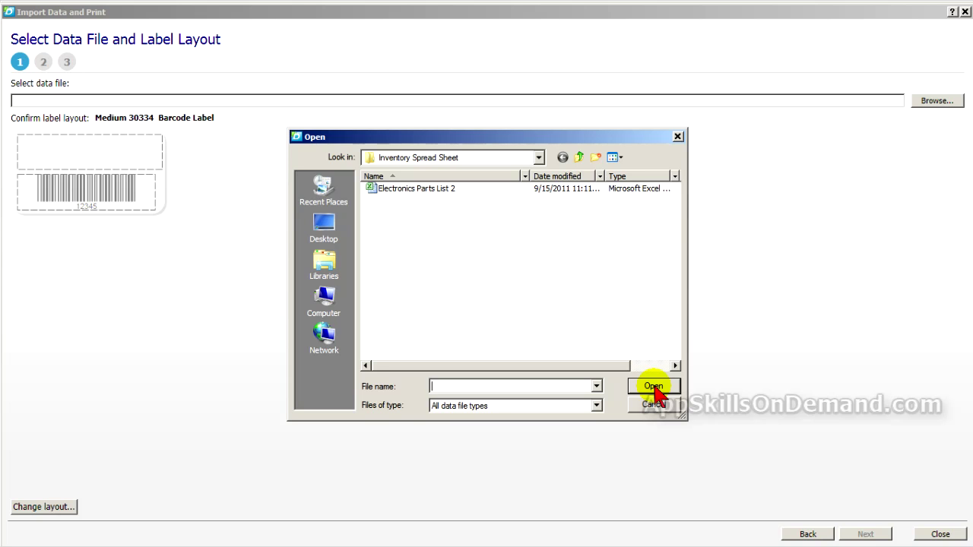
{"action": "left_click", "coordinate": [539, 158]}
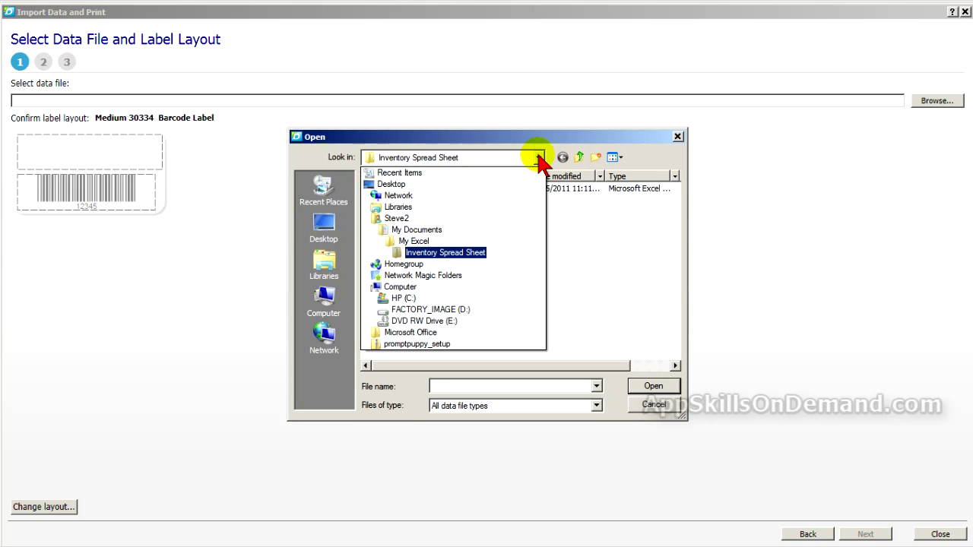
Use Avery Bar Code Test 1.mdb from My Access > Inventory Database as the data file
{"action": "left_click", "coordinate": [444, 231]}
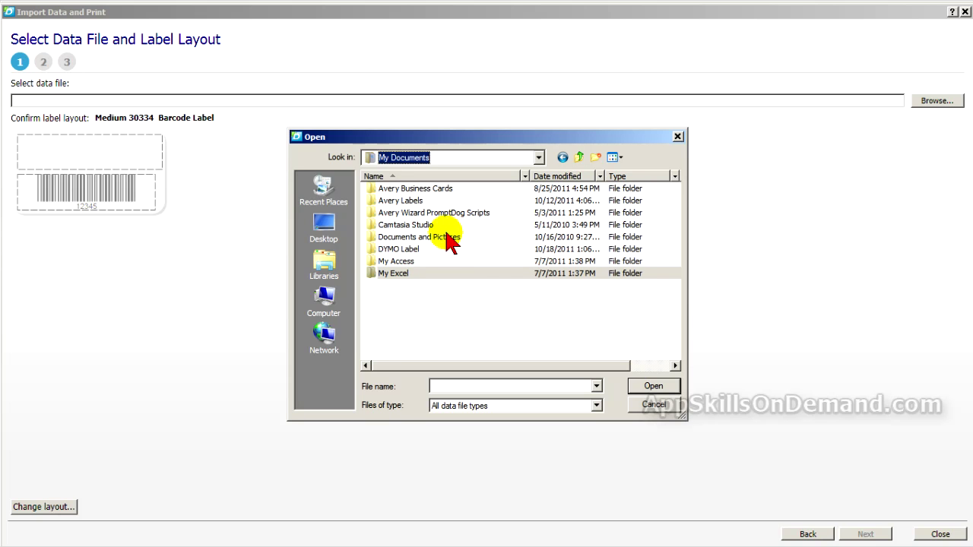
{"action": "left_click", "coordinate": [401, 200]}
{"action": "double_click", "coordinate": [391, 261]}
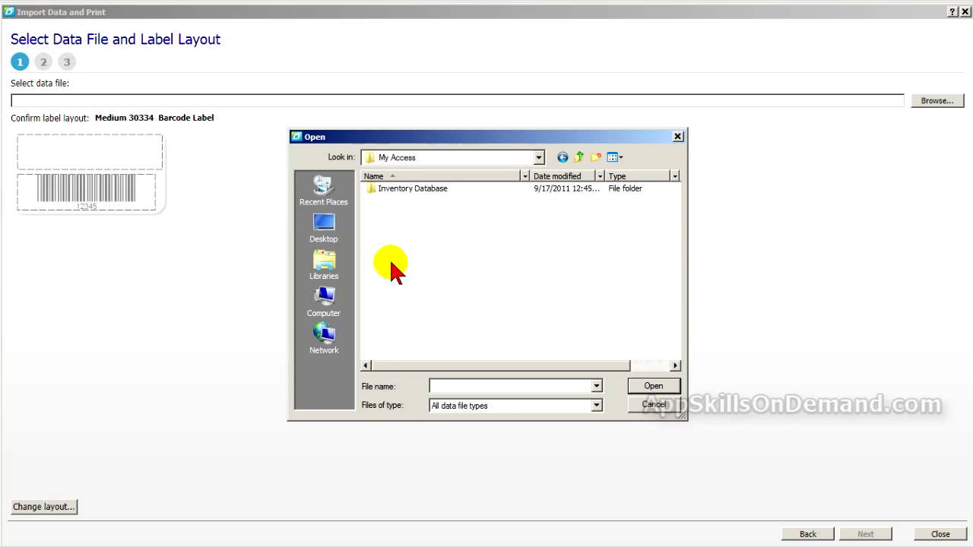
{"action": "double_click", "coordinate": [385, 190]}
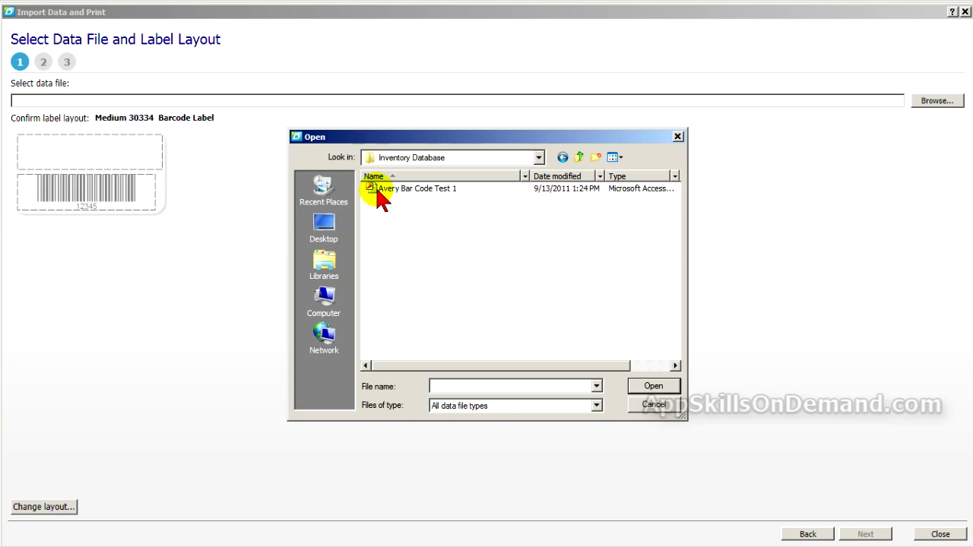
{"action": "left_click", "coordinate": [384, 189]}
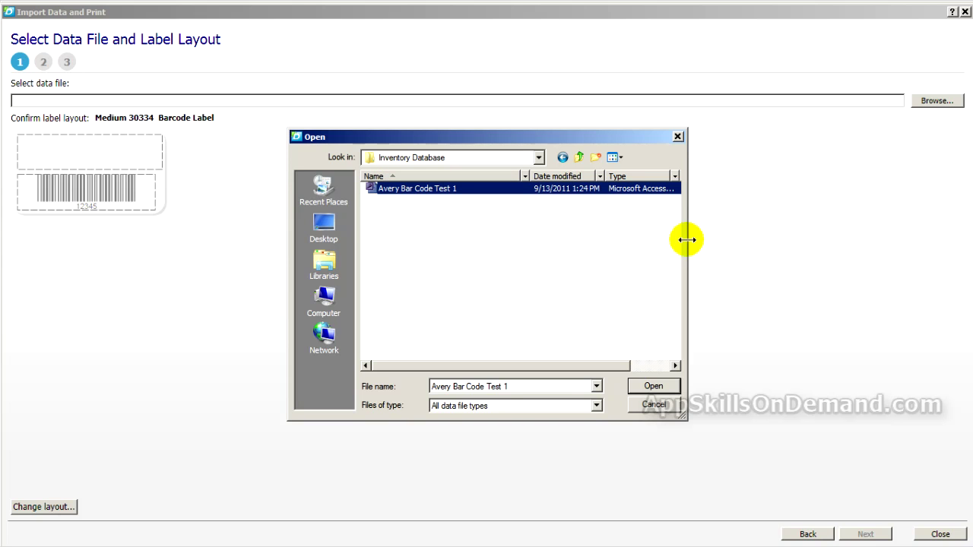
{"action": "left_click_drag", "start_coordinate": [686, 240], "coordinate": [781, 248]}
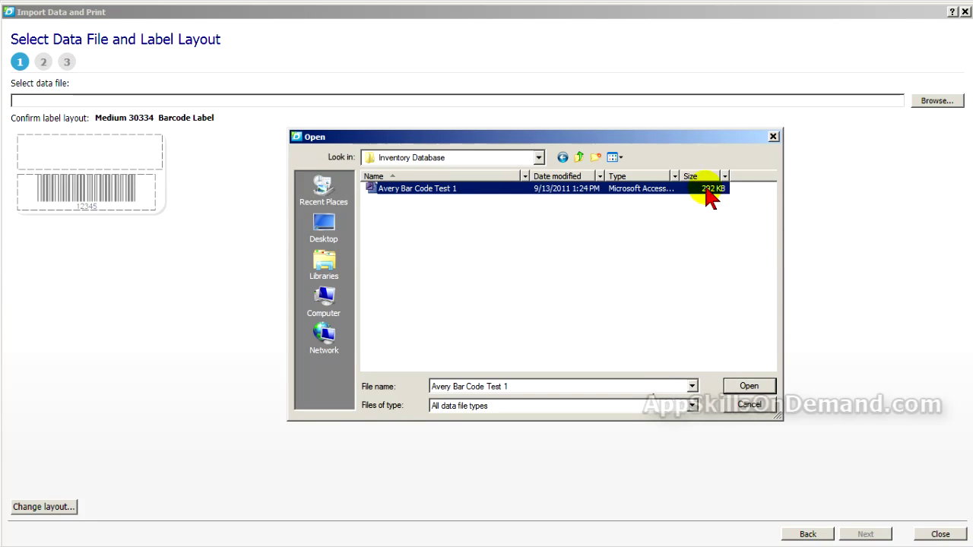
{"action": "left_click_drag", "start_coordinate": [682, 174], "coordinate": [719, 174]}
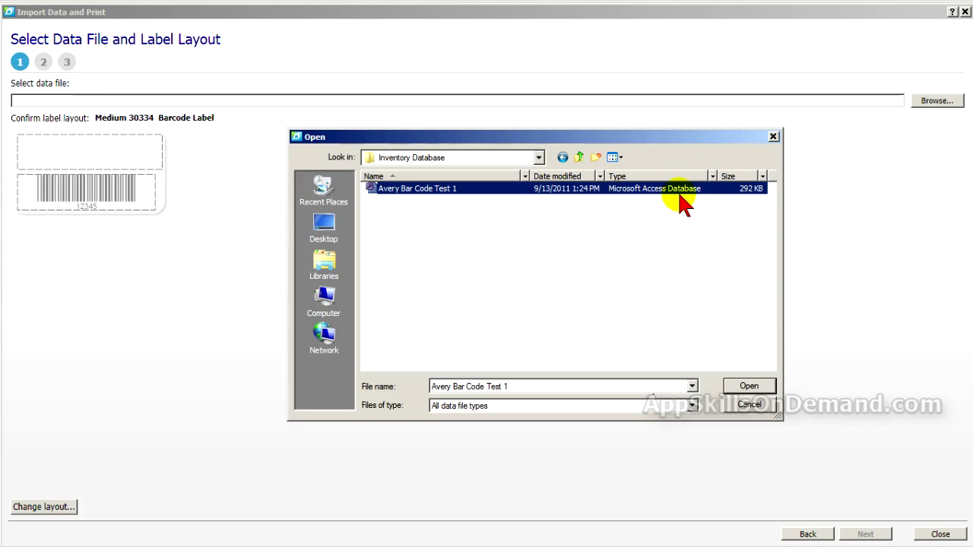
{"action": "left_click", "coordinate": [747, 391]}
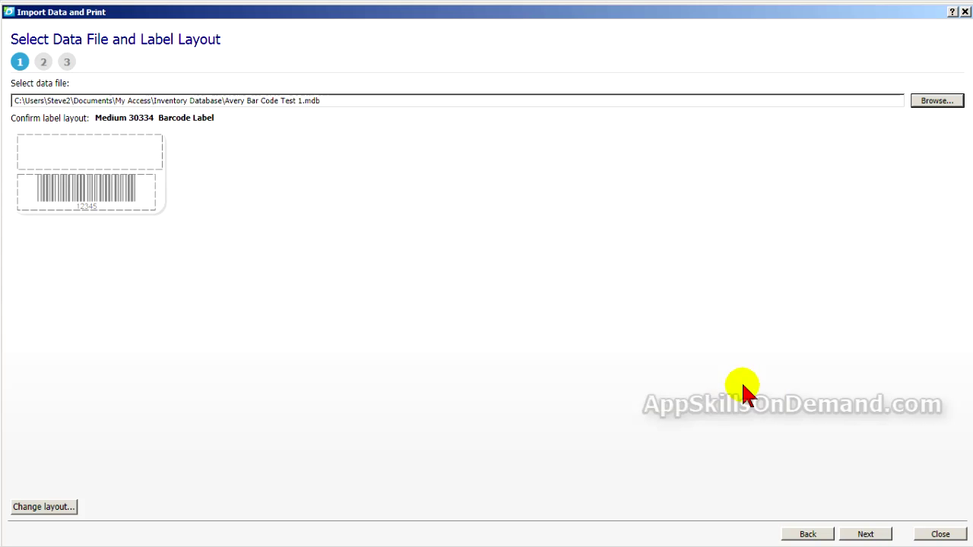
{"action": "left_click", "coordinate": [863, 534]}
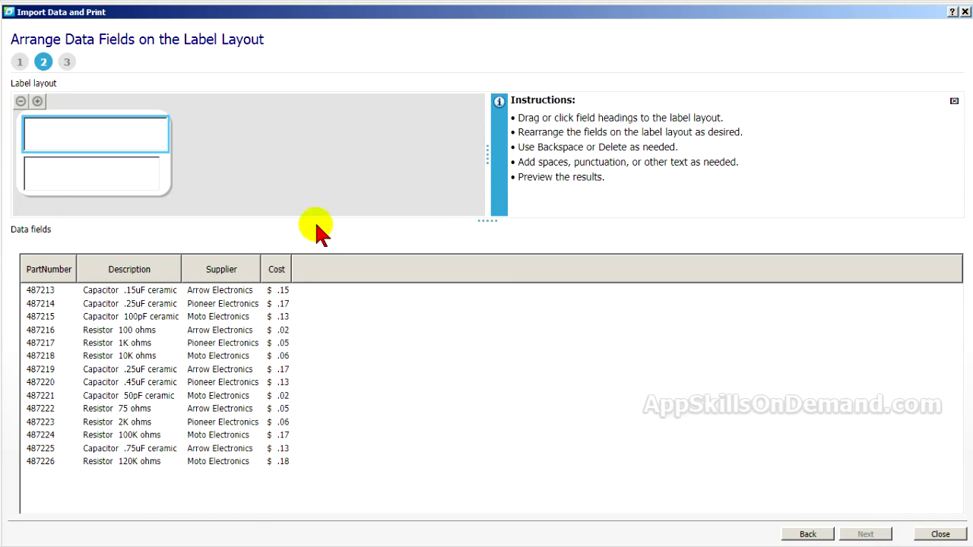
Place the Description field on the label's top text line and start a new line
{"action": "left_click_drag", "start_coordinate": [490, 220], "coordinate": [481, 309]}
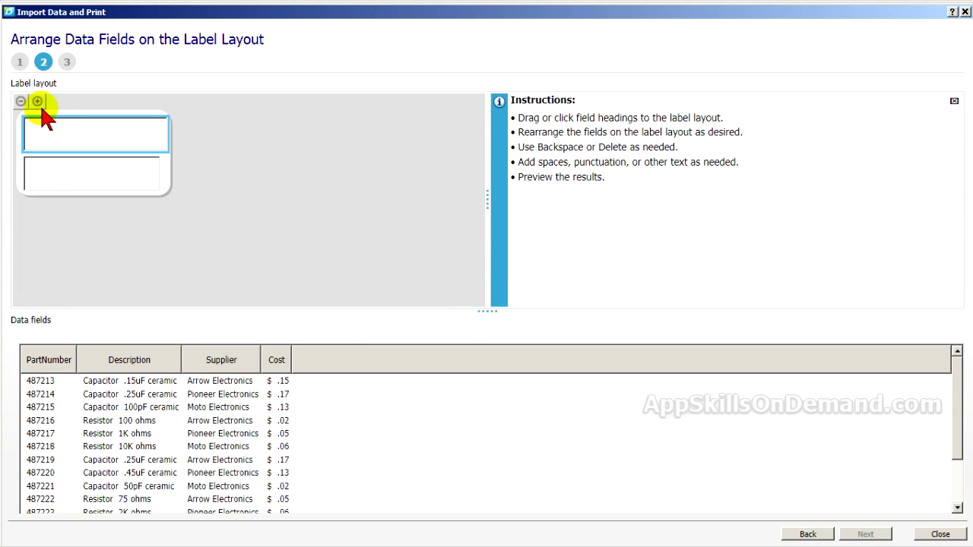
{"action": "left_click", "coordinate": [38, 102]}
{"action": "left_click", "coordinate": [38, 101]}
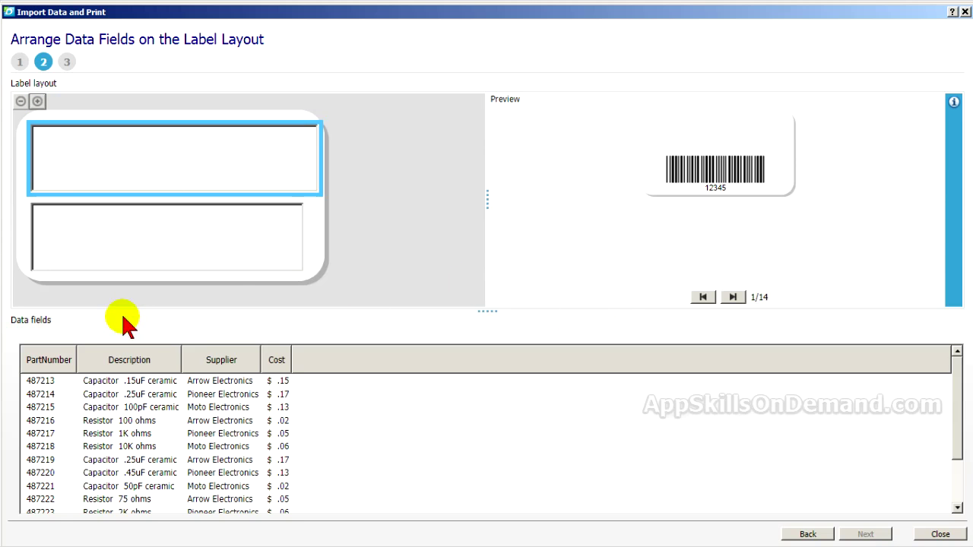
{"action": "left_click", "coordinate": [133, 363]}
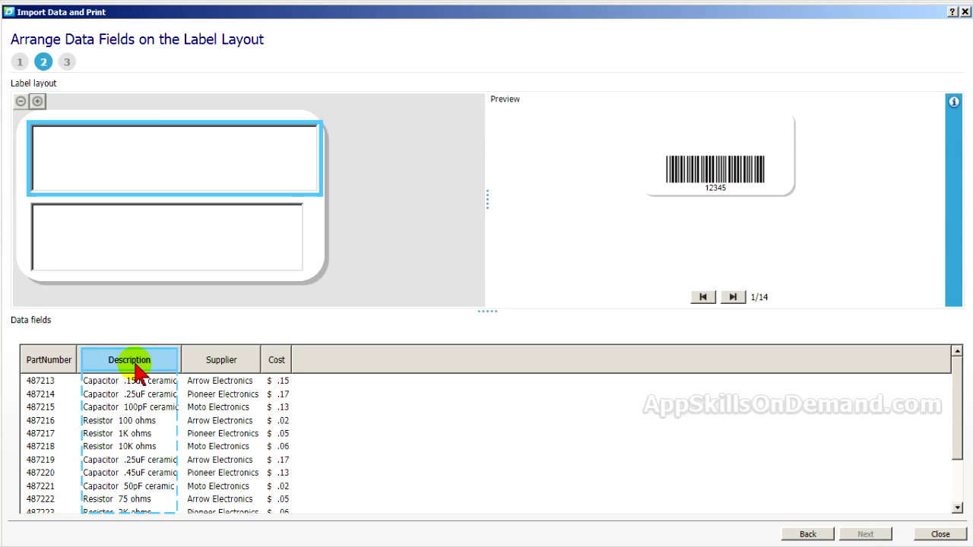
{"action": "left_click_drag", "start_coordinate": [137, 370], "coordinate": [88, 145]}
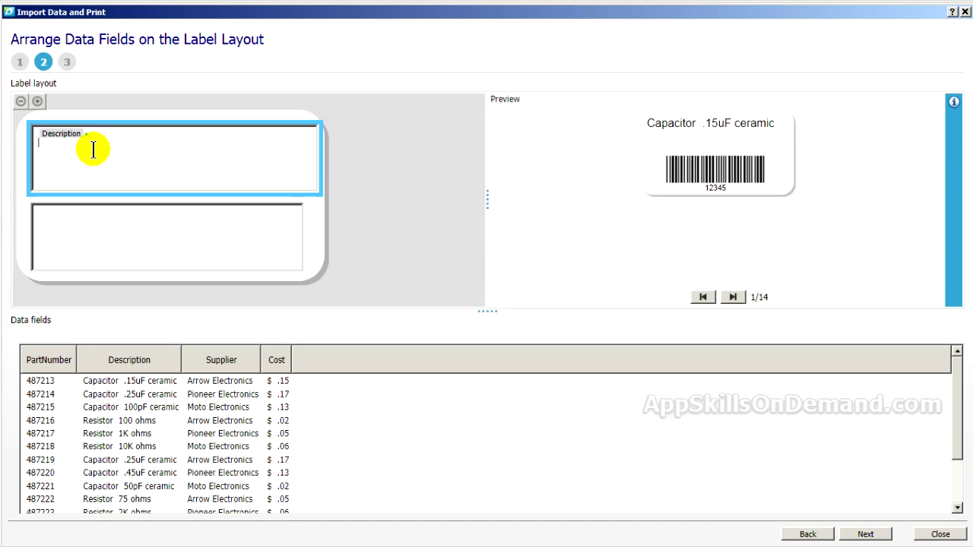
{"action": "key", "text": "Return"}
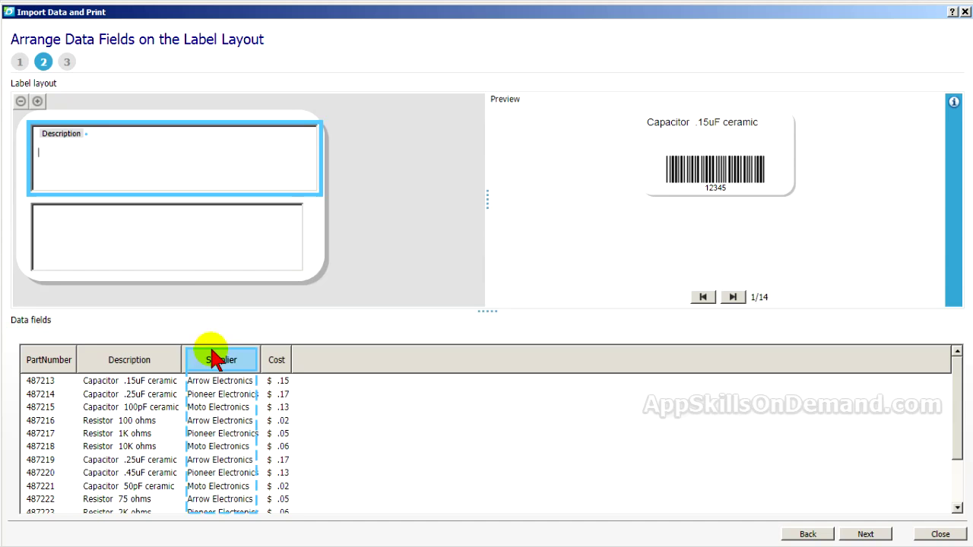
Add Supplier and Cost, spaced apart, on the second text line
{"action": "left_click_drag", "start_coordinate": [206, 353], "coordinate": [62, 157]}
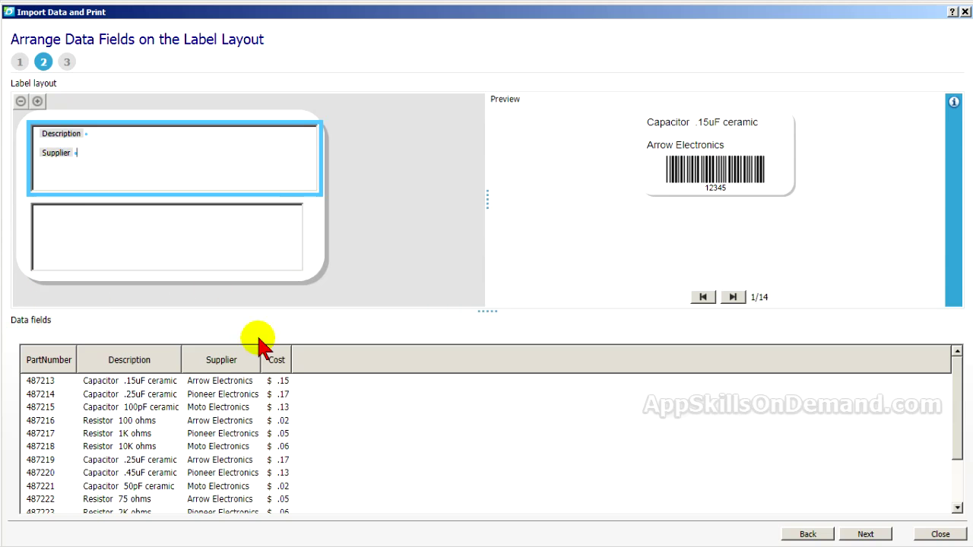
{"action": "left_click_drag", "start_coordinate": [273, 360], "coordinate": [95, 152]}
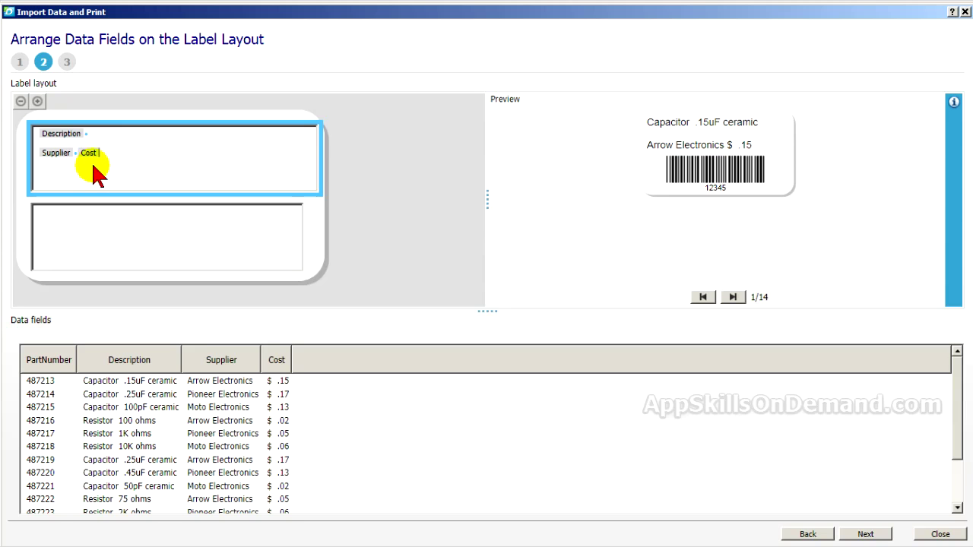
{"action": "key", "text": "Left"}
Make the barcode encode PartNumber and page through the part previews, ending on record 2
{"action": "left_click", "coordinate": [52, 361]}
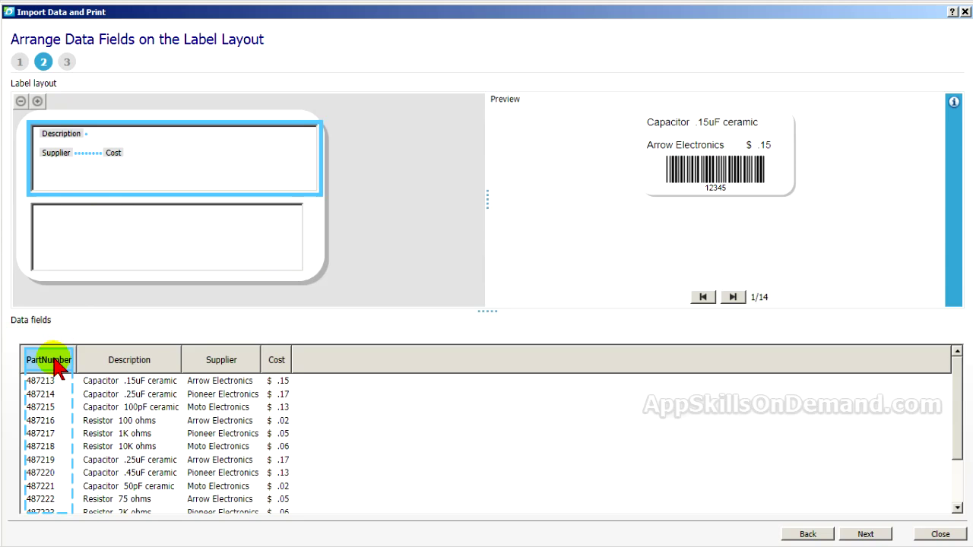
{"action": "left_click_drag", "start_coordinate": [55, 366], "coordinate": [66, 219]}
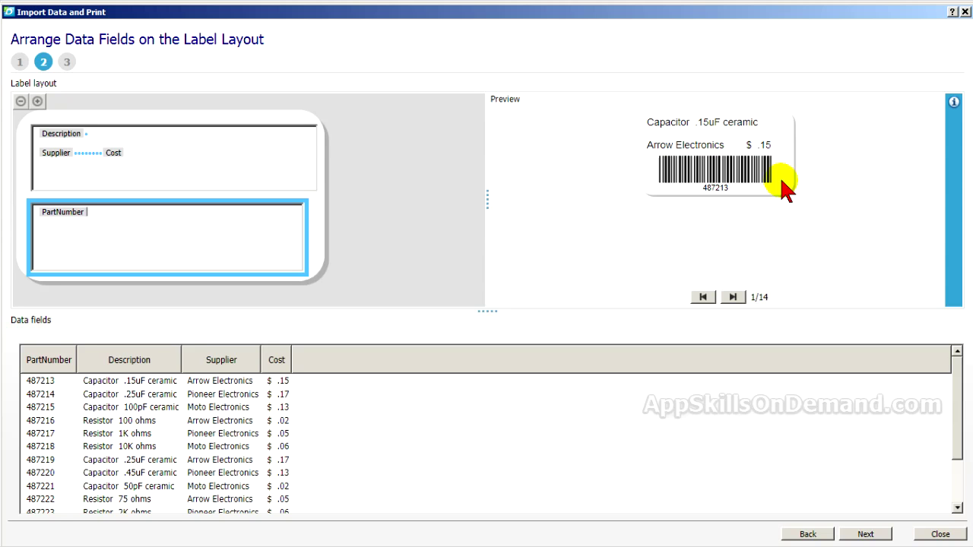
{"action": "left_click", "coordinate": [732, 300]}
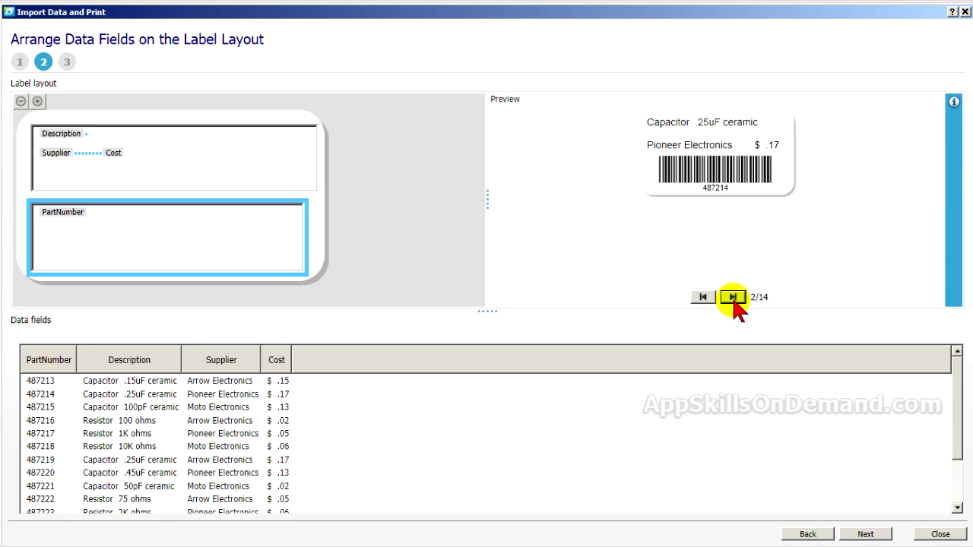
{"action": "left_click", "coordinate": [733, 299]}
{"action": "left_click", "coordinate": [733, 299]}
{"action": "left_click", "coordinate": [733, 300]}
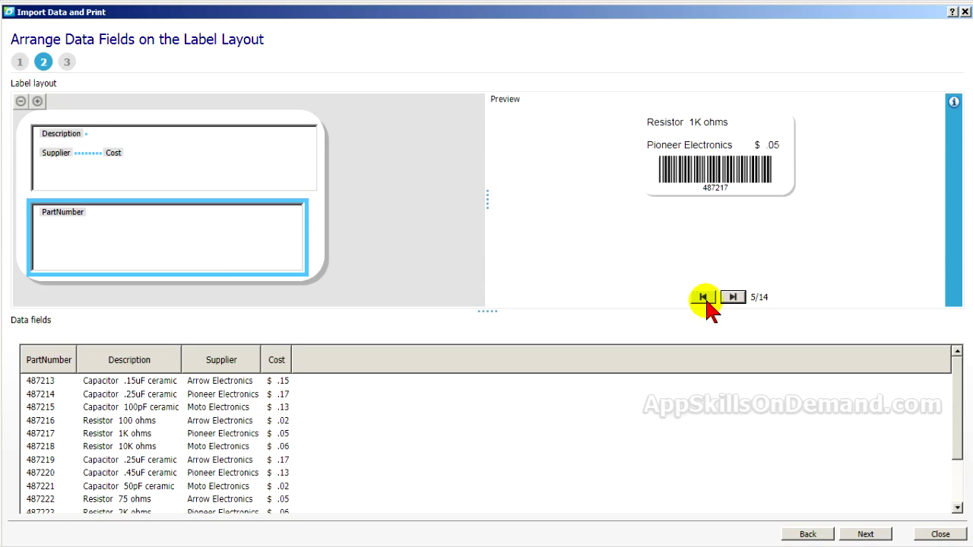
{"action": "left_click", "coordinate": [702, 297]}
{"action": "left_click", "coordinate": [703, 297]}
{"action": "left_click", "coordinate": [703, 297]}
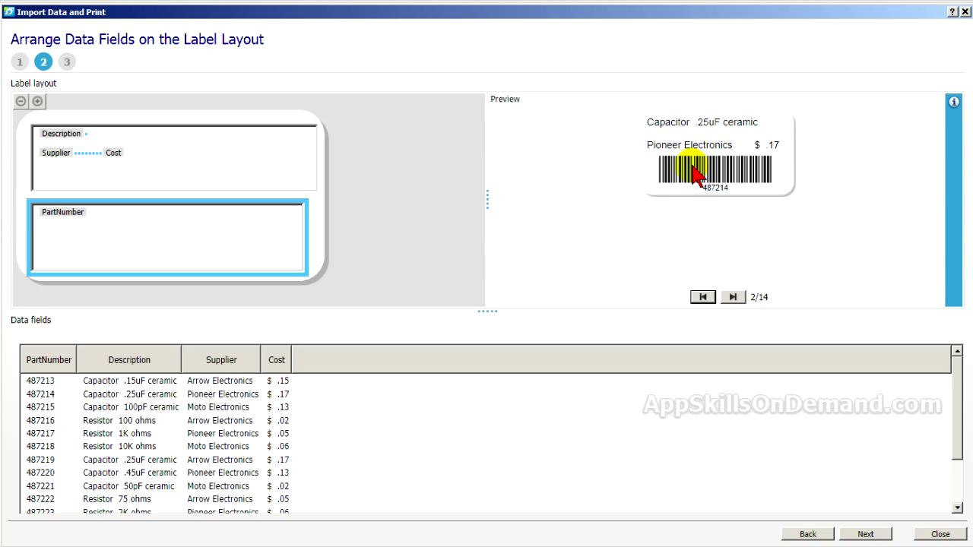
Advance to Select Data to Print with all 14 part records checked
{"action": "left_click", "coordinate": [870, 533]}
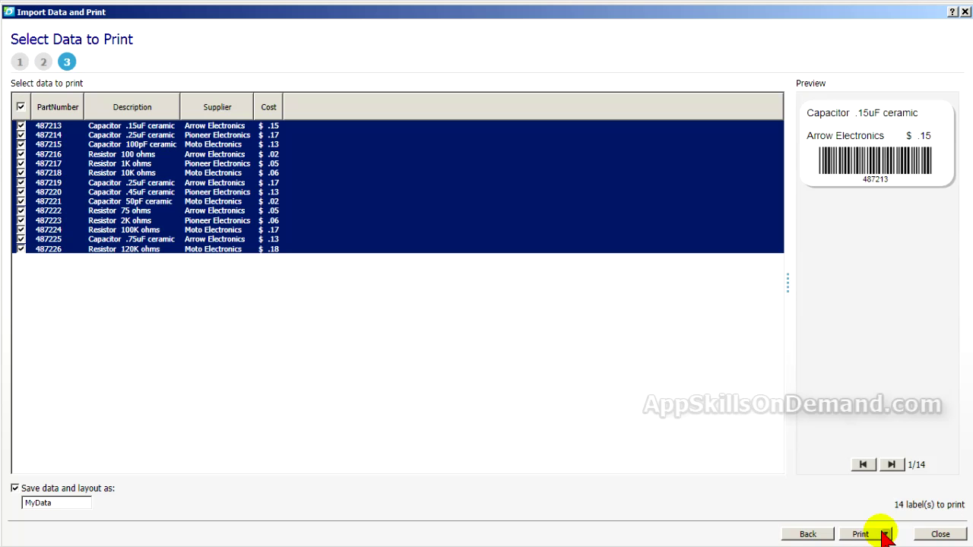